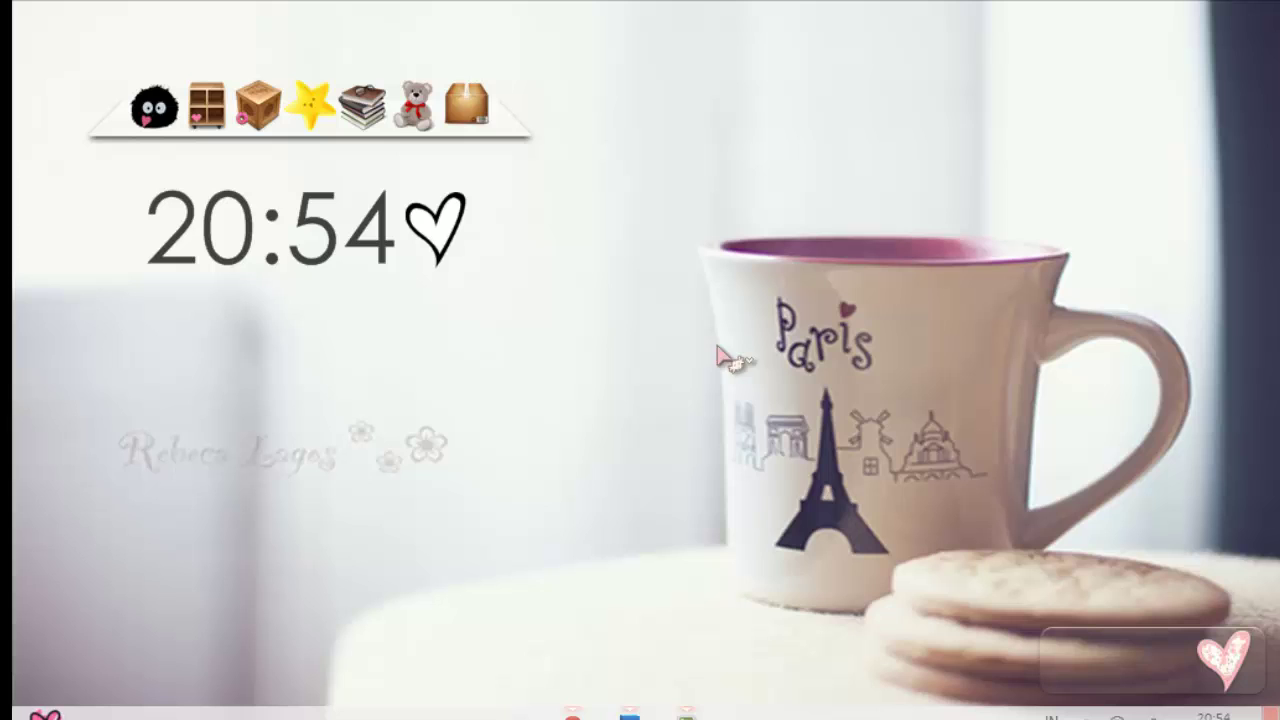
Step: Switch to Photoshop CS5 and show the layer style presets
left_click(629, 714)
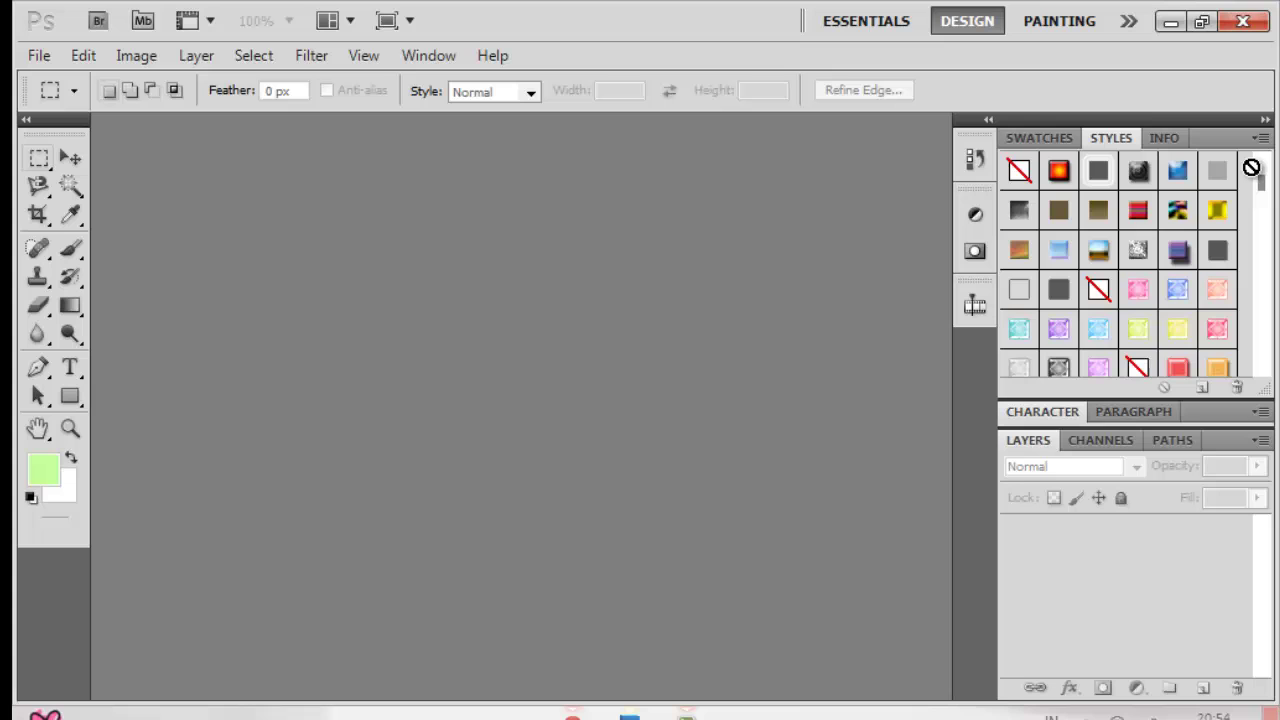
left_click(1069, 139)
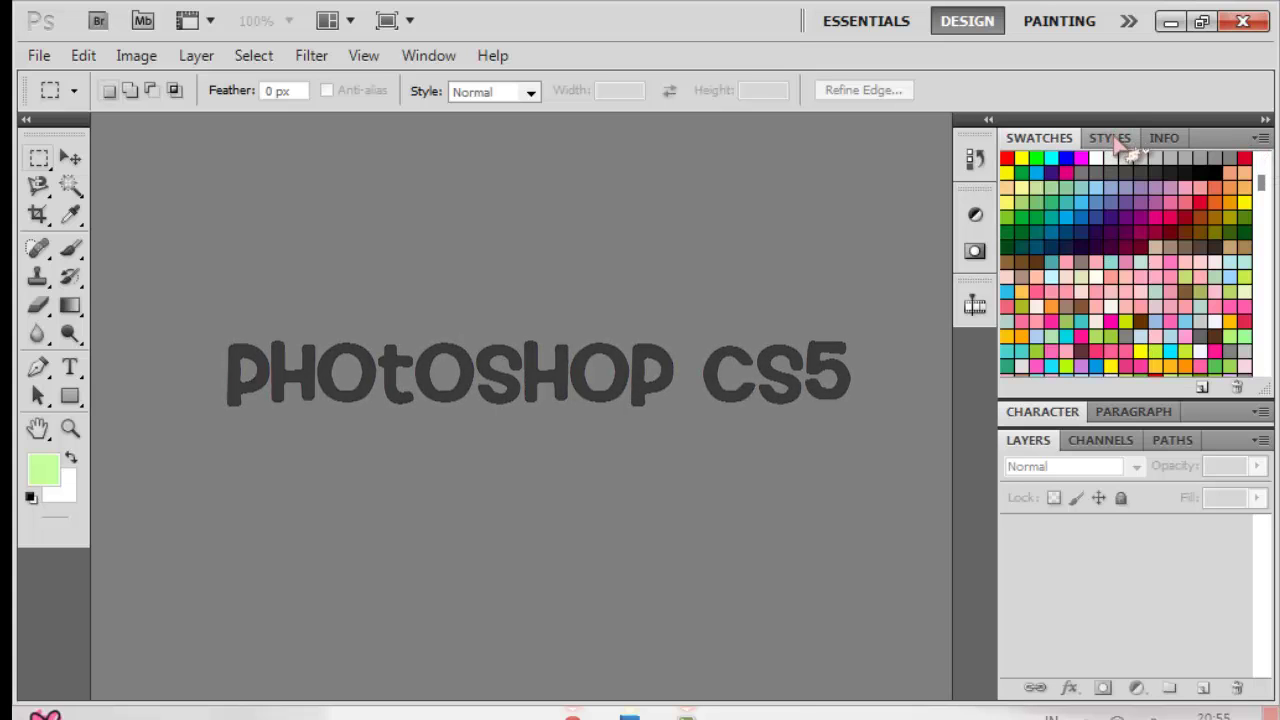
left_click(1117, 138)
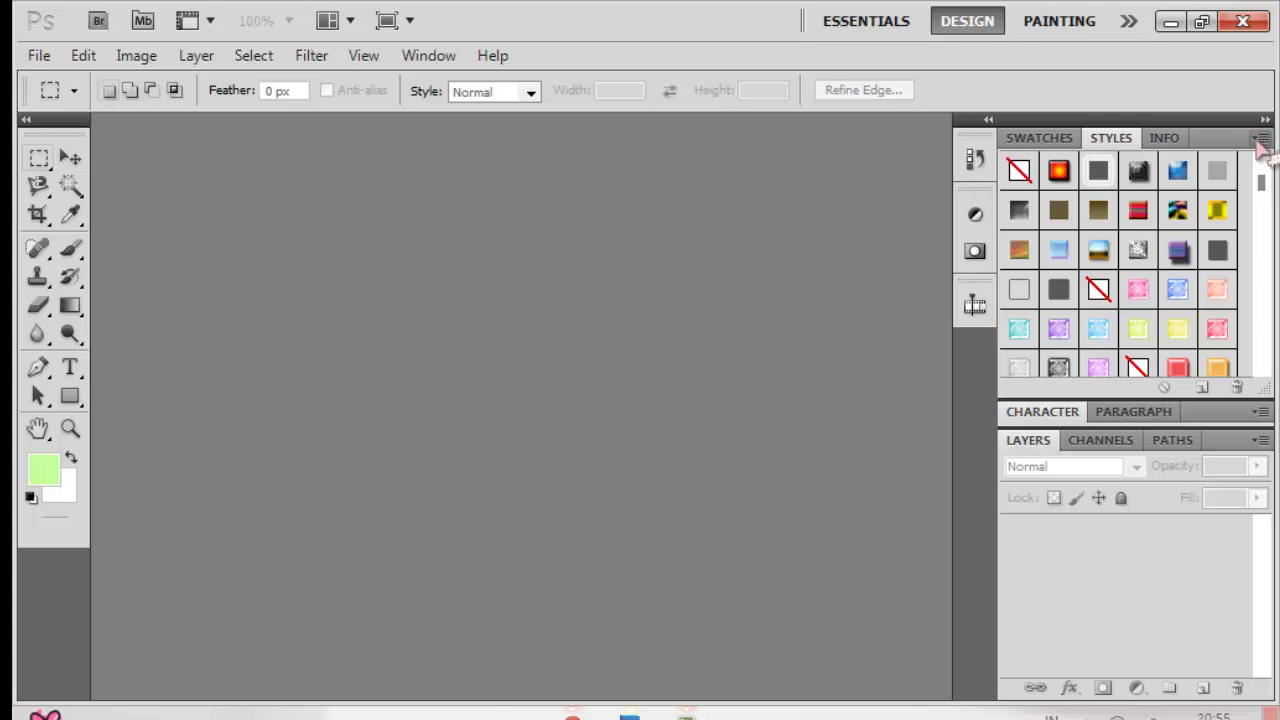
Step: Load the StylesAnimalPrintBHR file from the Styles AnimalPrint BHR folder into the style presets and view the added styles
left_click(1261, 139)
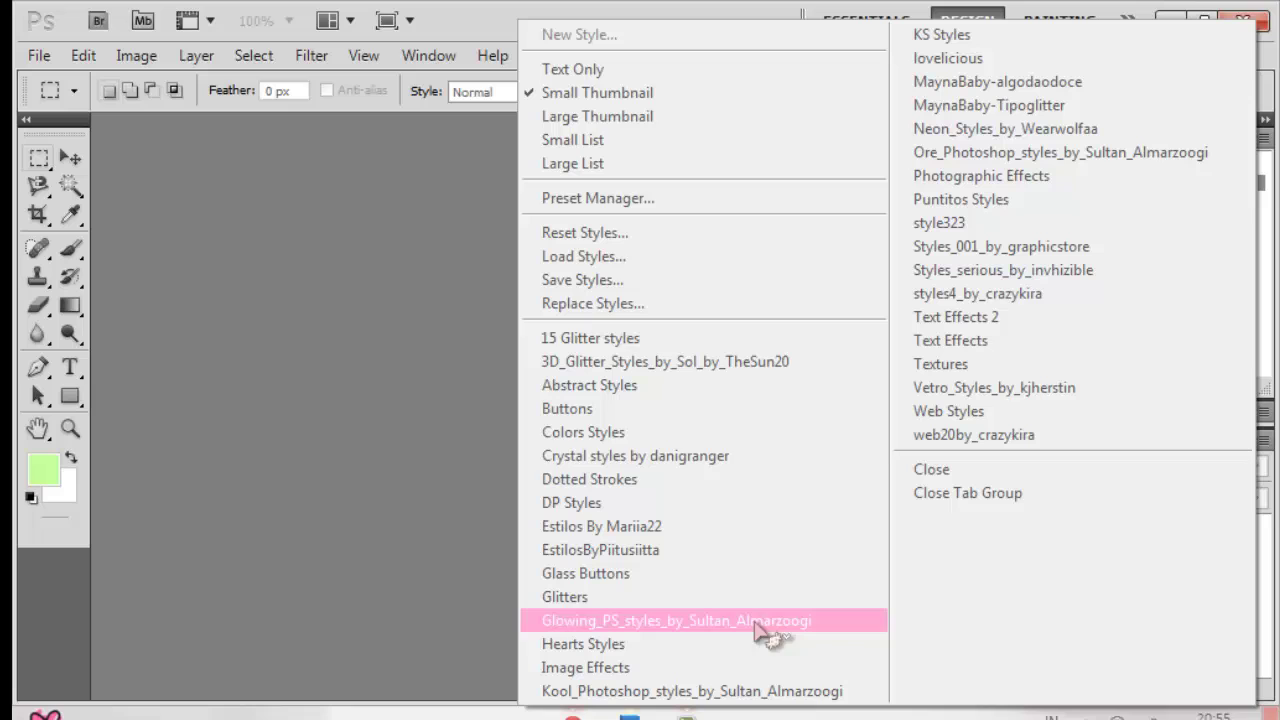
left_click(613, 258)
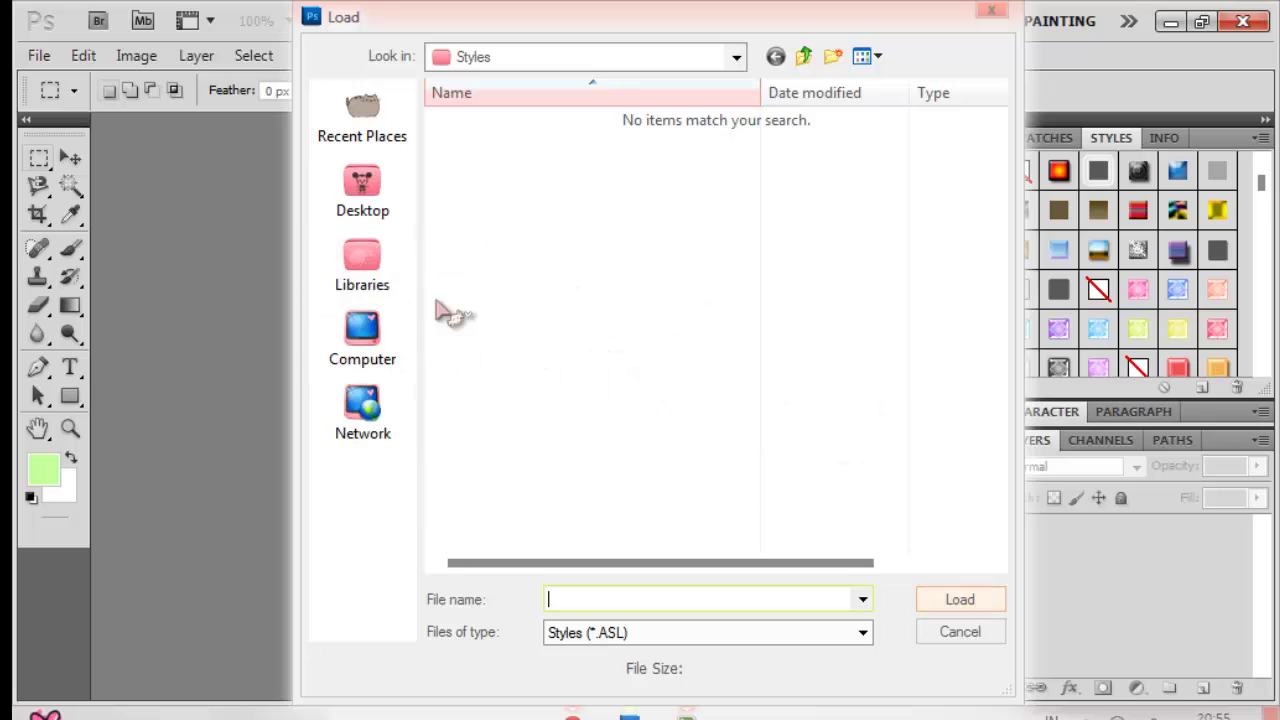
left_click(396, 218)
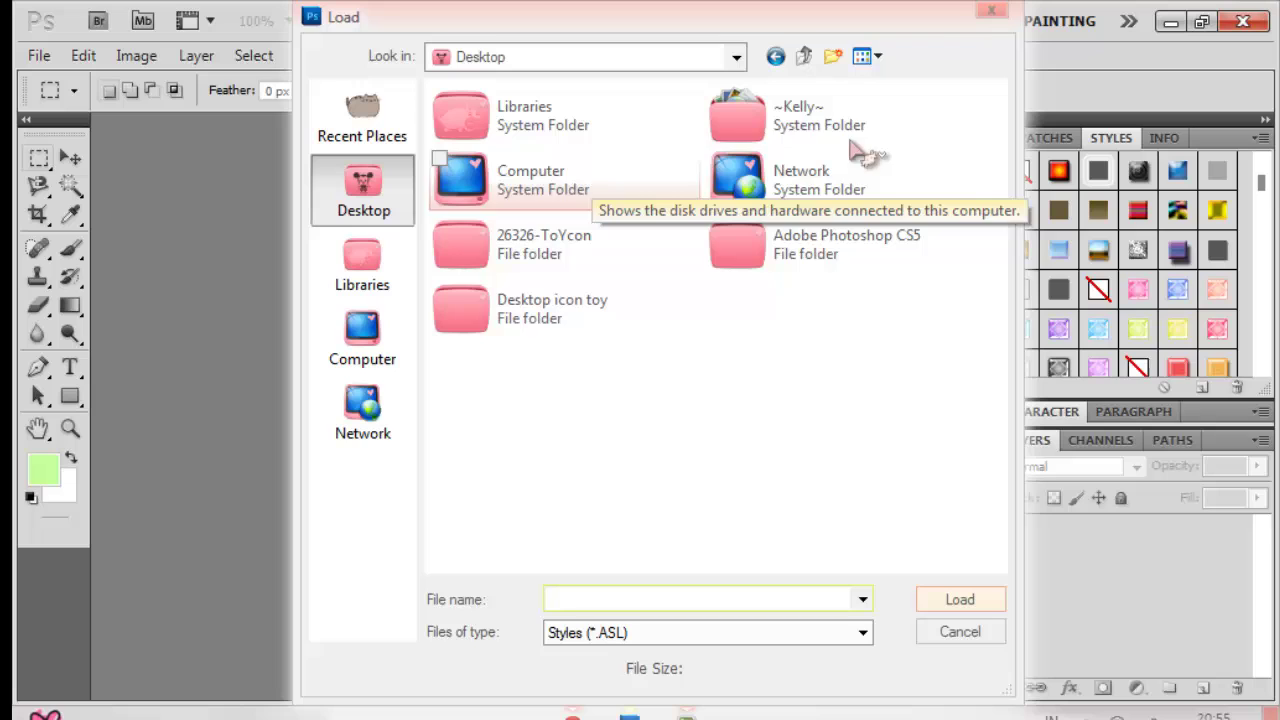
left_click(392, 287)
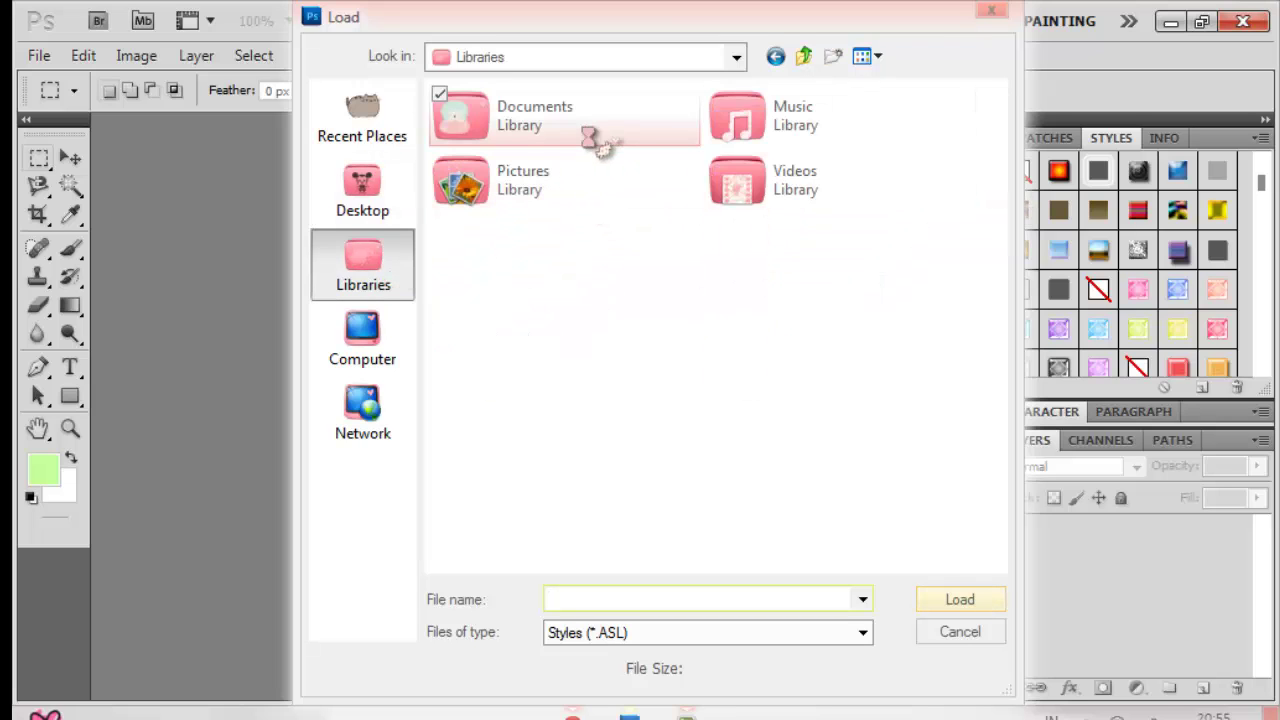
double_click(530, 185)
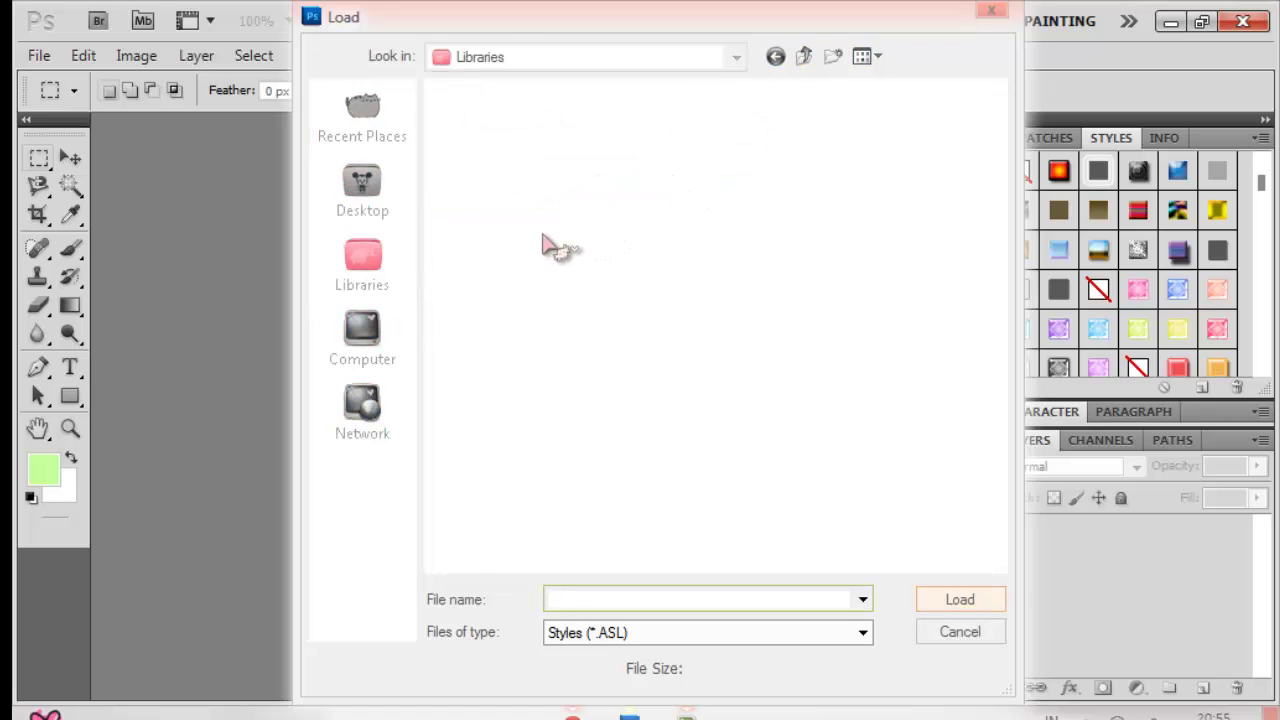
left_click(686, 715)
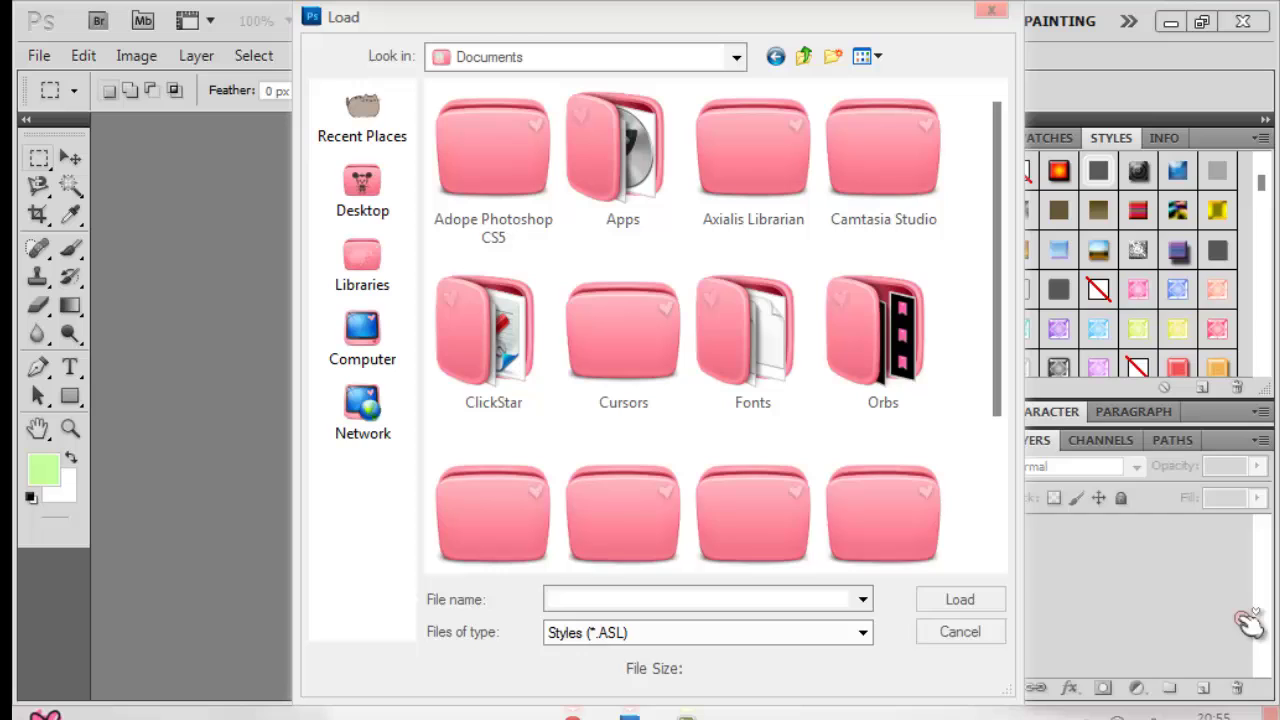
left_click(1200, 622)
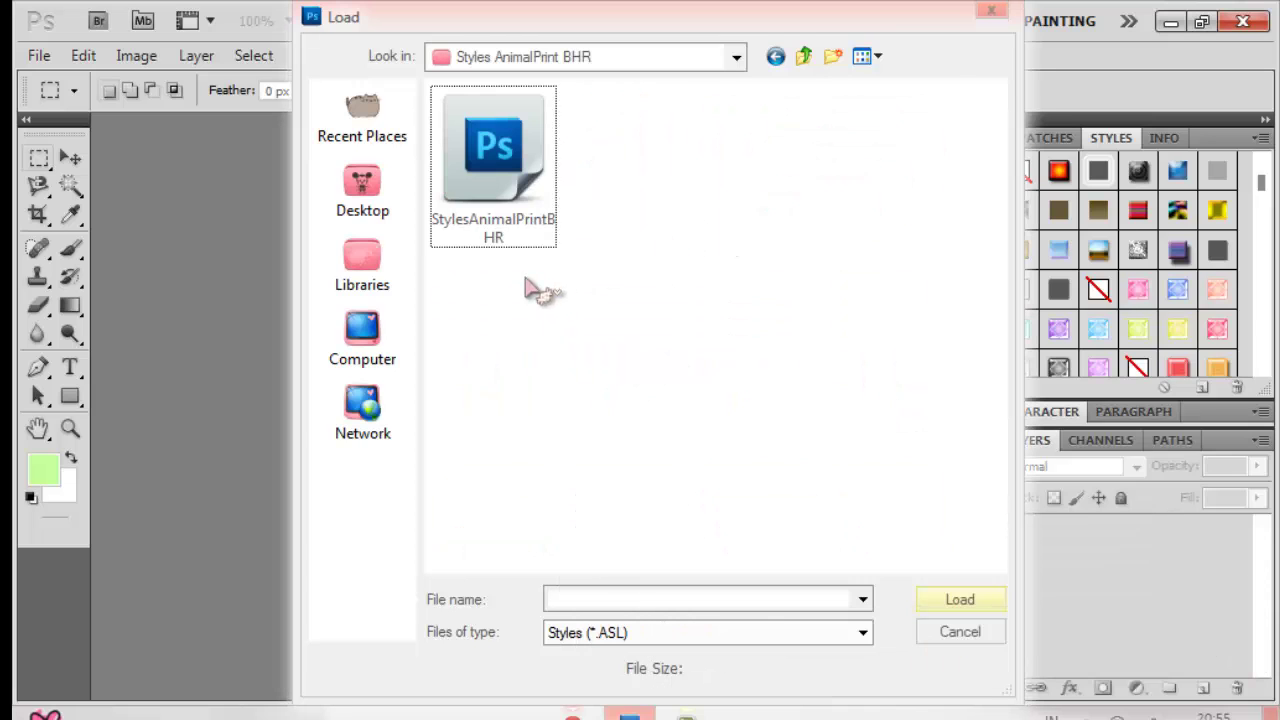
left_click(515, 185)
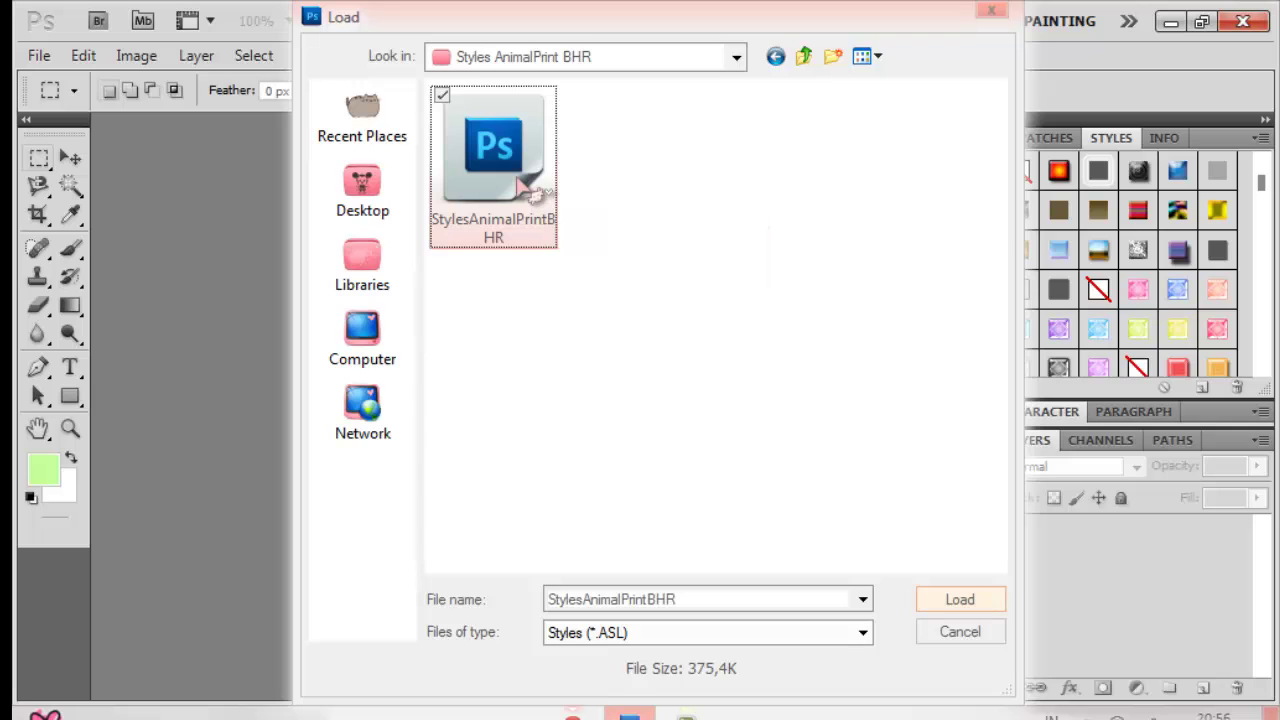
left_click(963, 603)
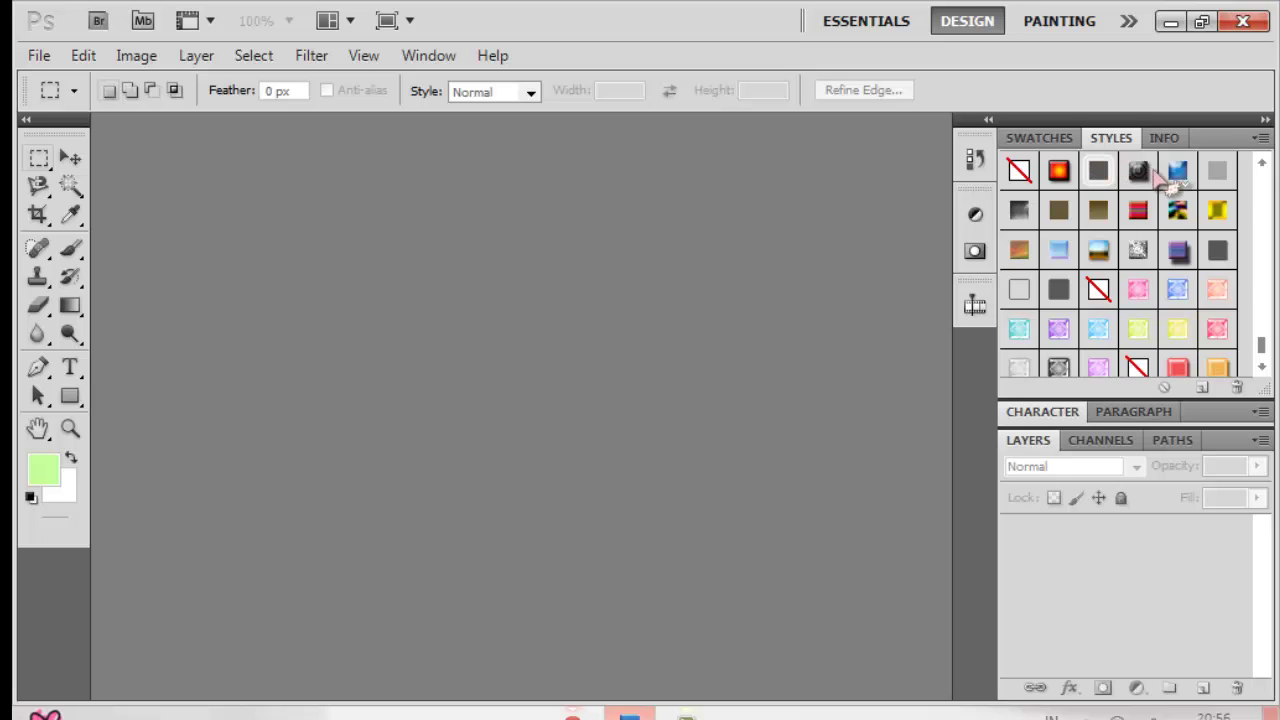
scroll(1258, 190, "down", 5)
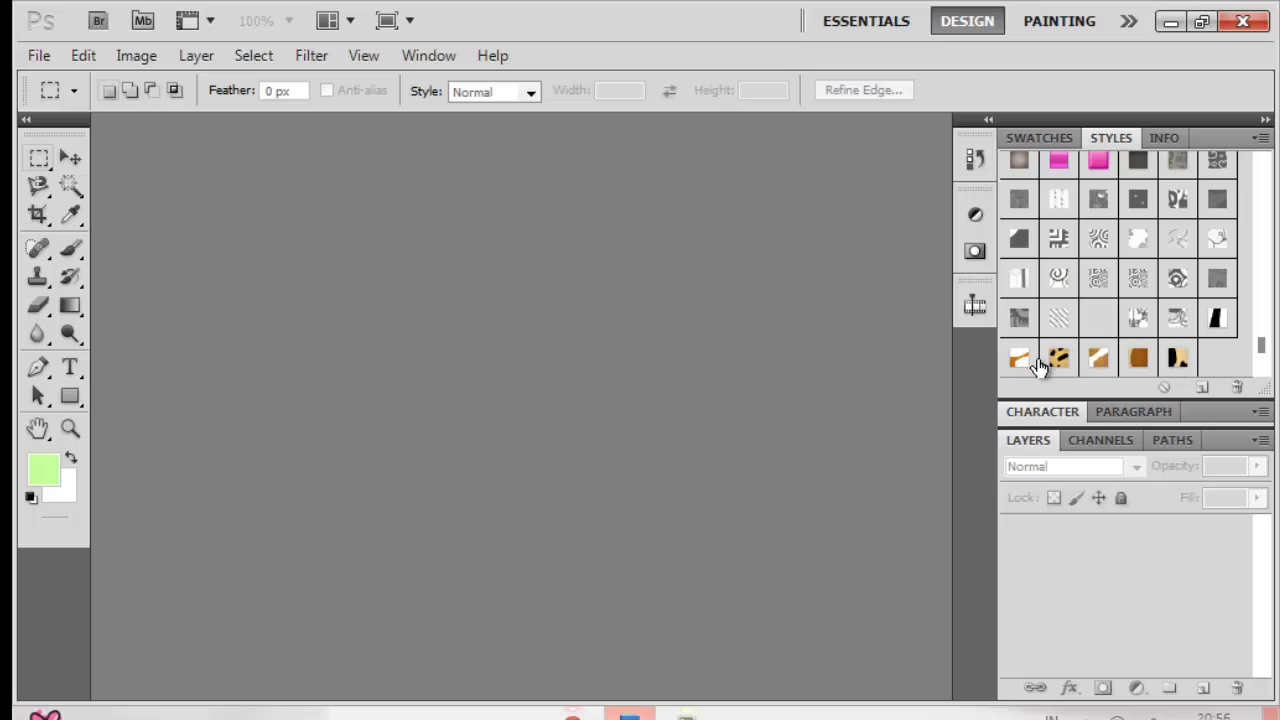
Step: Show the color swatches and open the option for loading a swatch file
left_click(1261, 139)
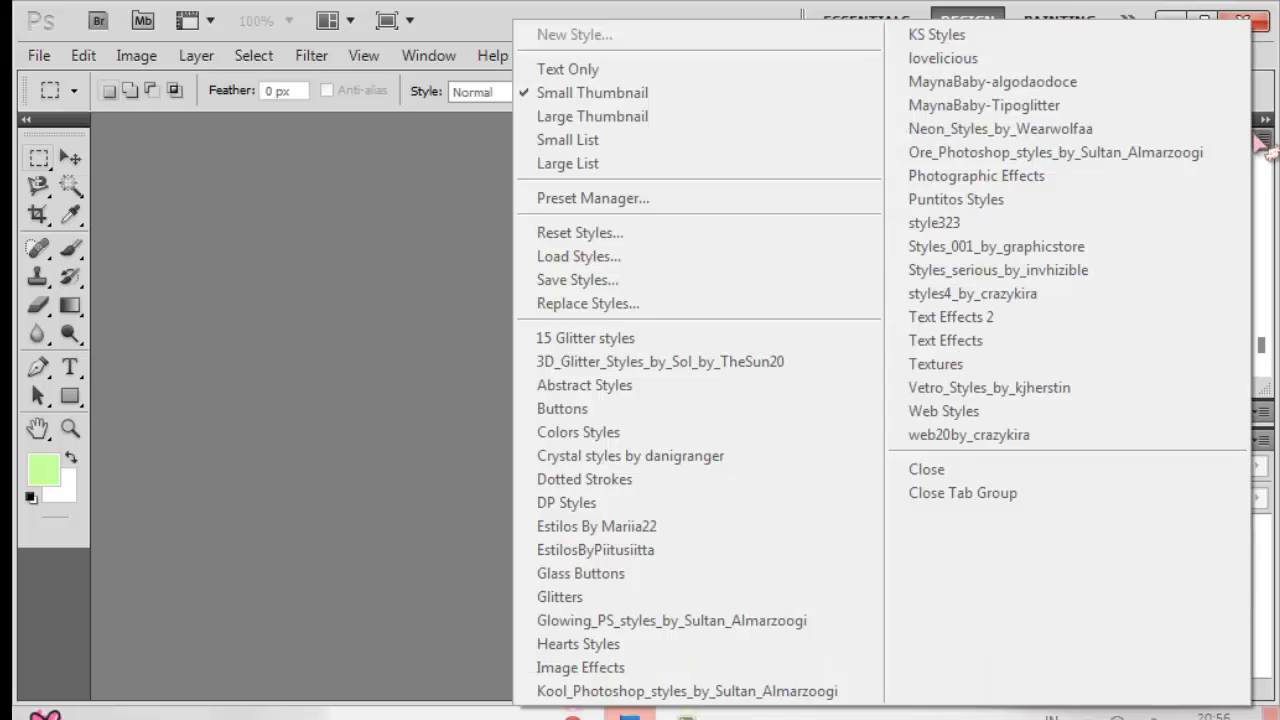
left_click(108, 318)
left_click(1040, 137)
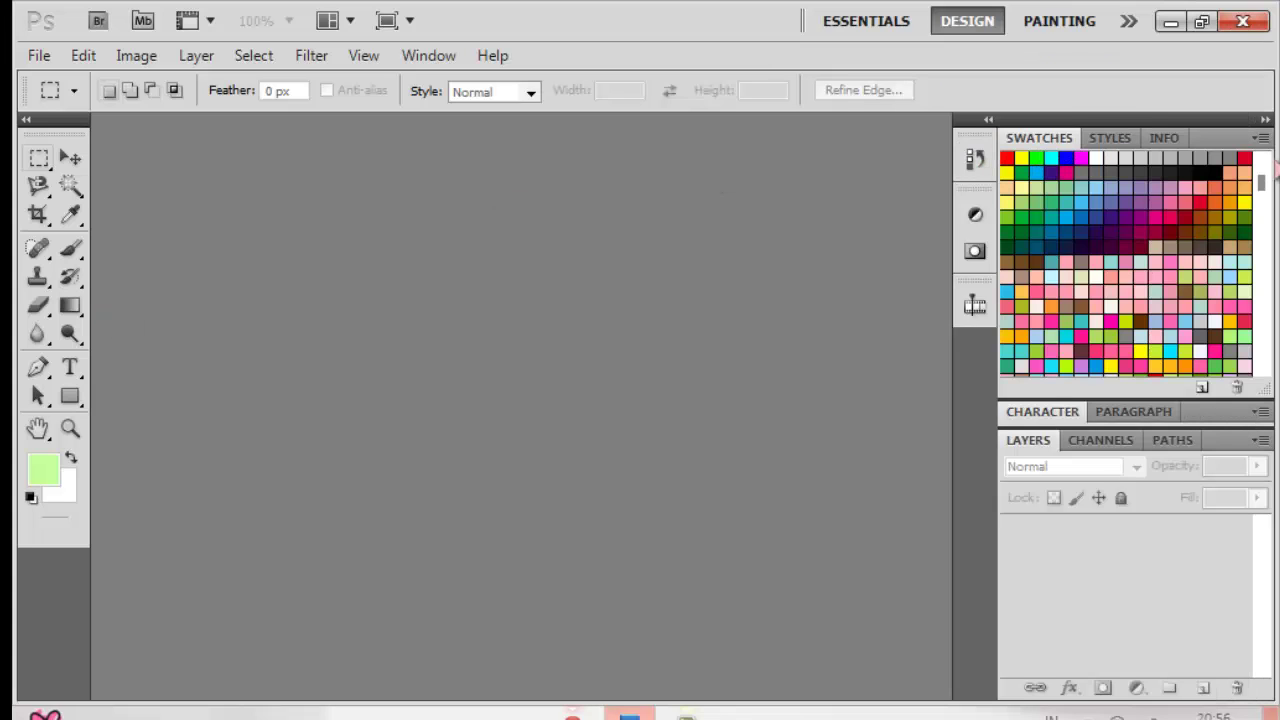
left_click(1261, 139)
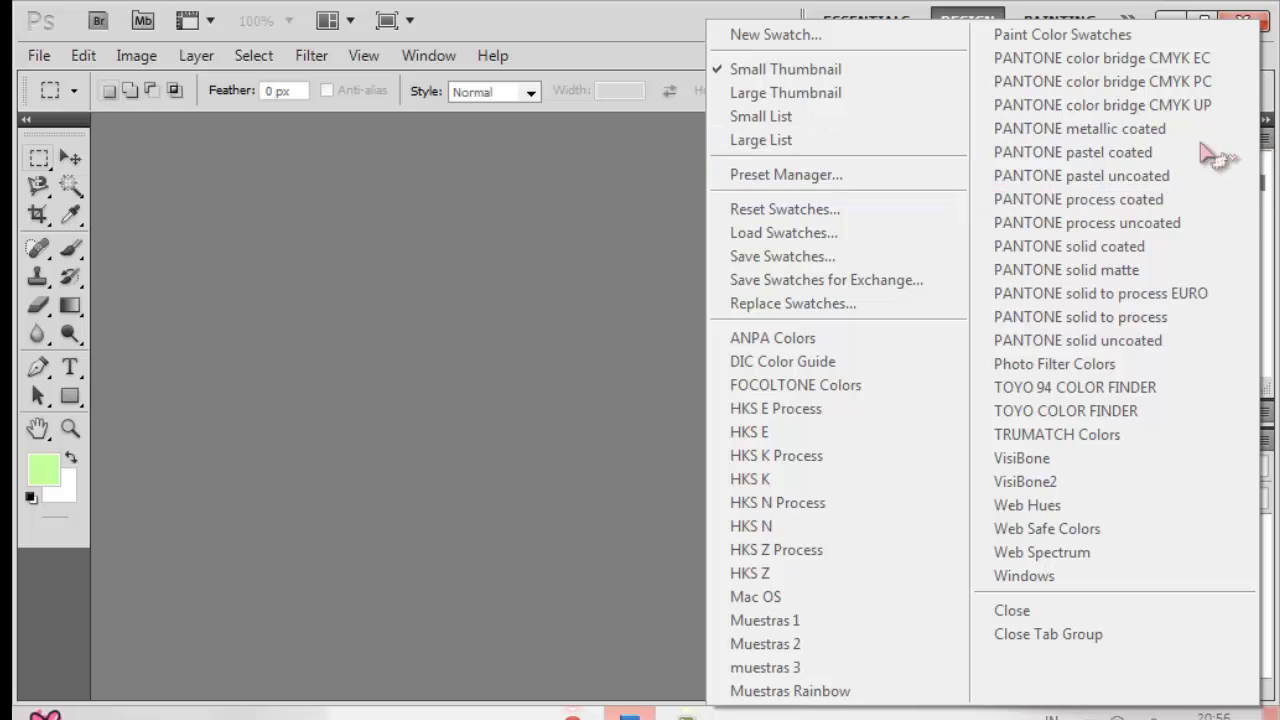
left_click(790, 238)
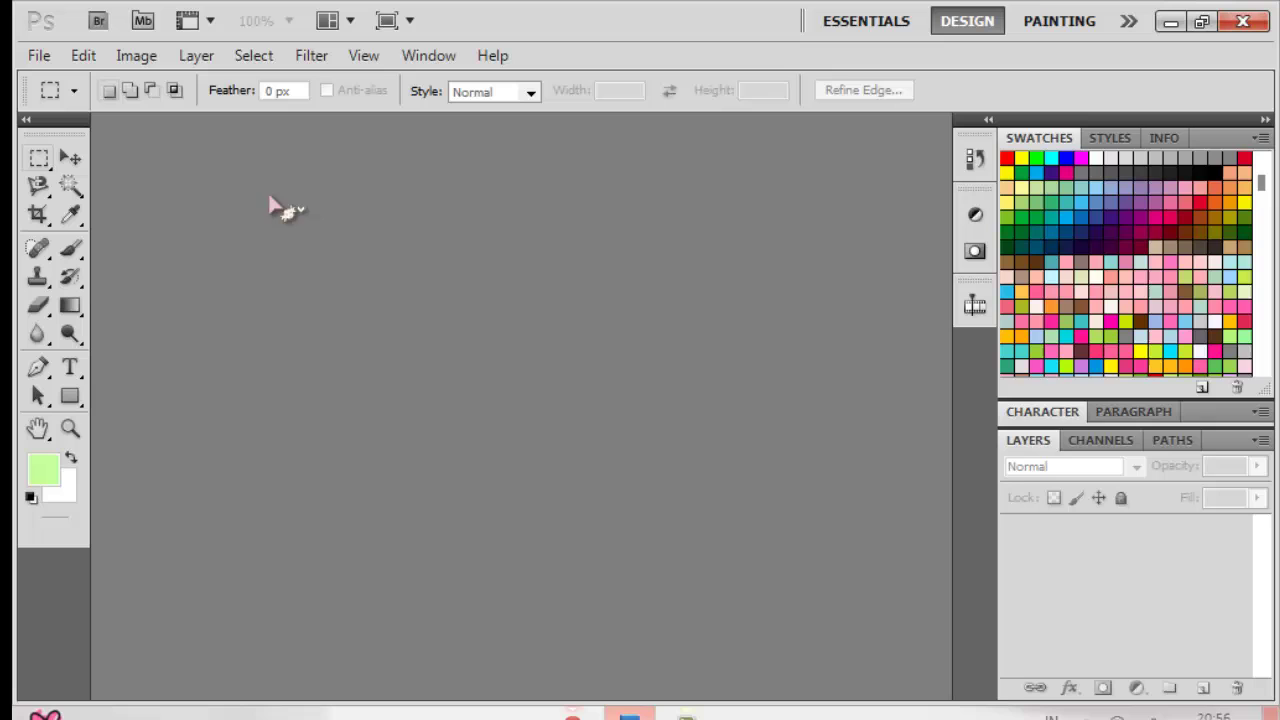
left_click(38, 56)
left_click(645, 296)
Step: Activate the Brush tool and show its brush presets
left_click(70, 248)
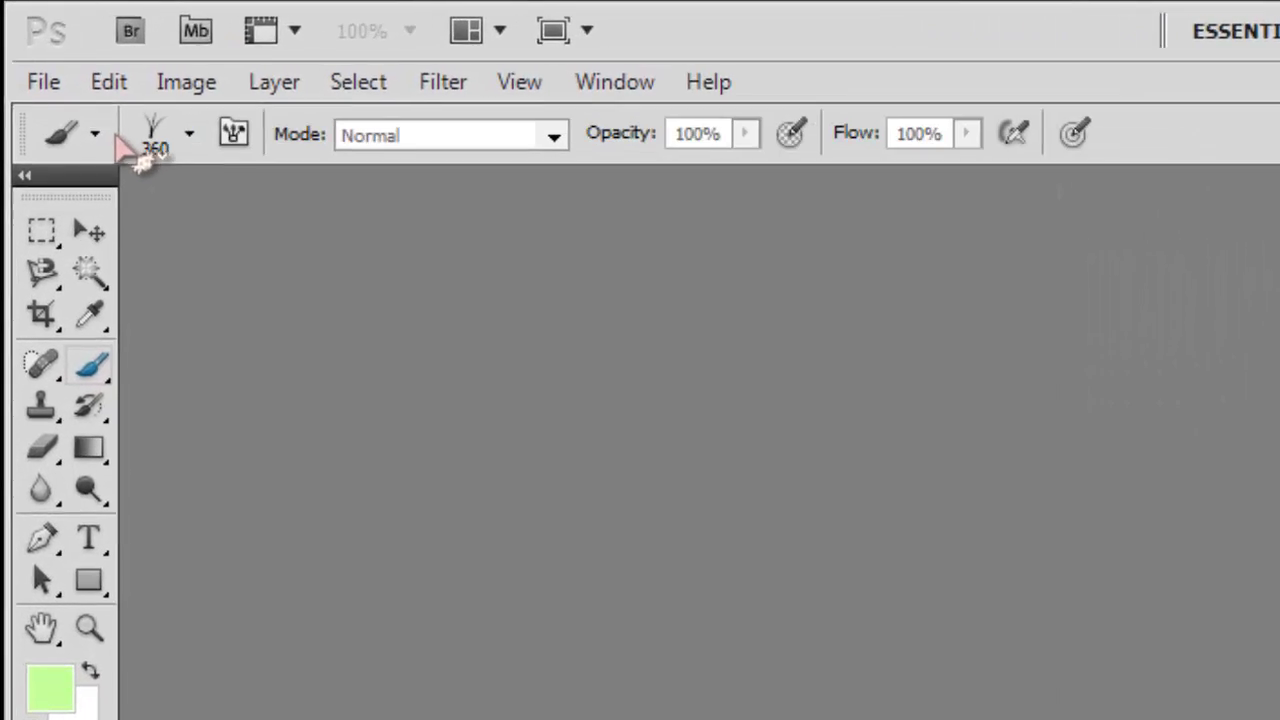
left_click(98, 135)
left_click(98, 135)
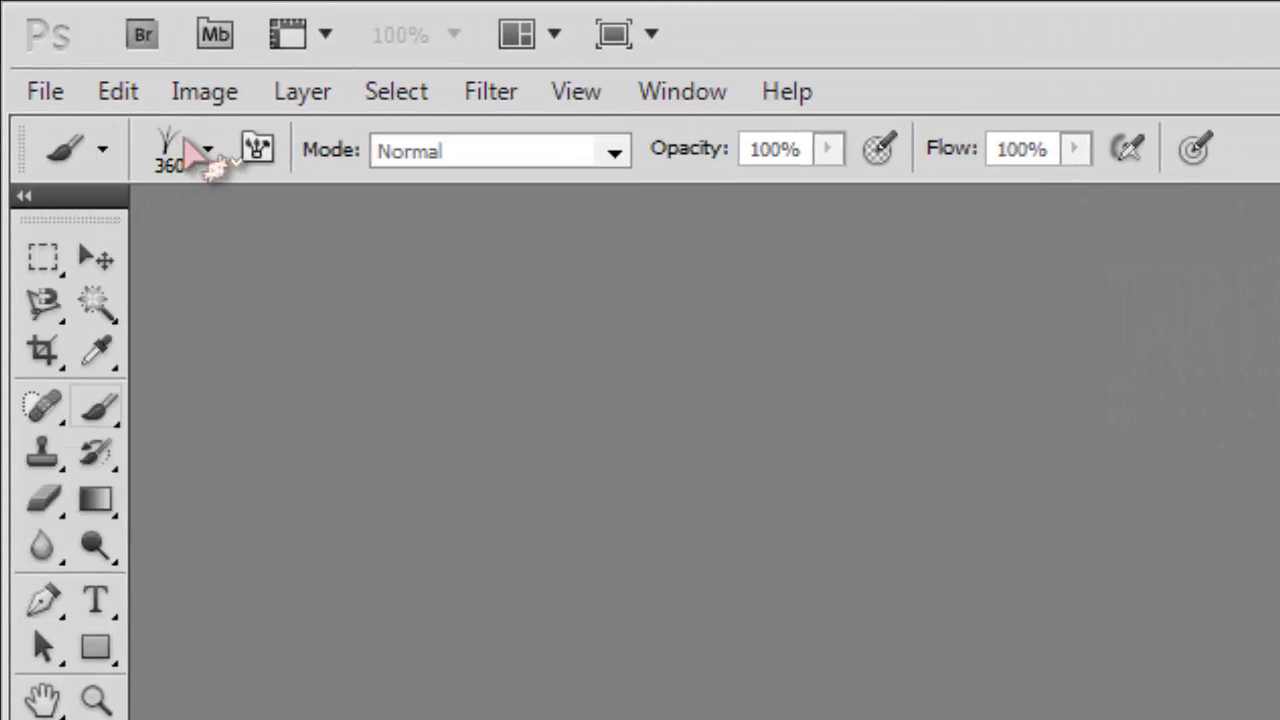
left_click(208, 150)
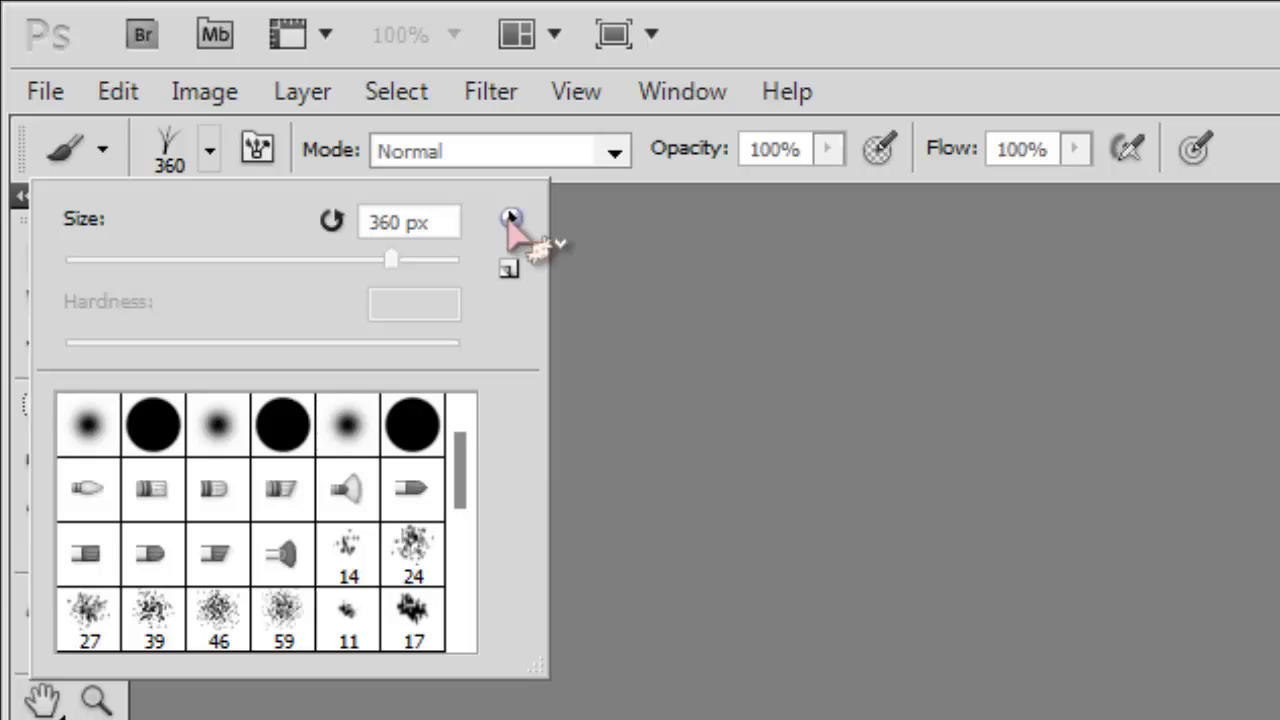
Step: Load the brushes12 file into the brush presets and look through the brush list
left_click(510, 217)
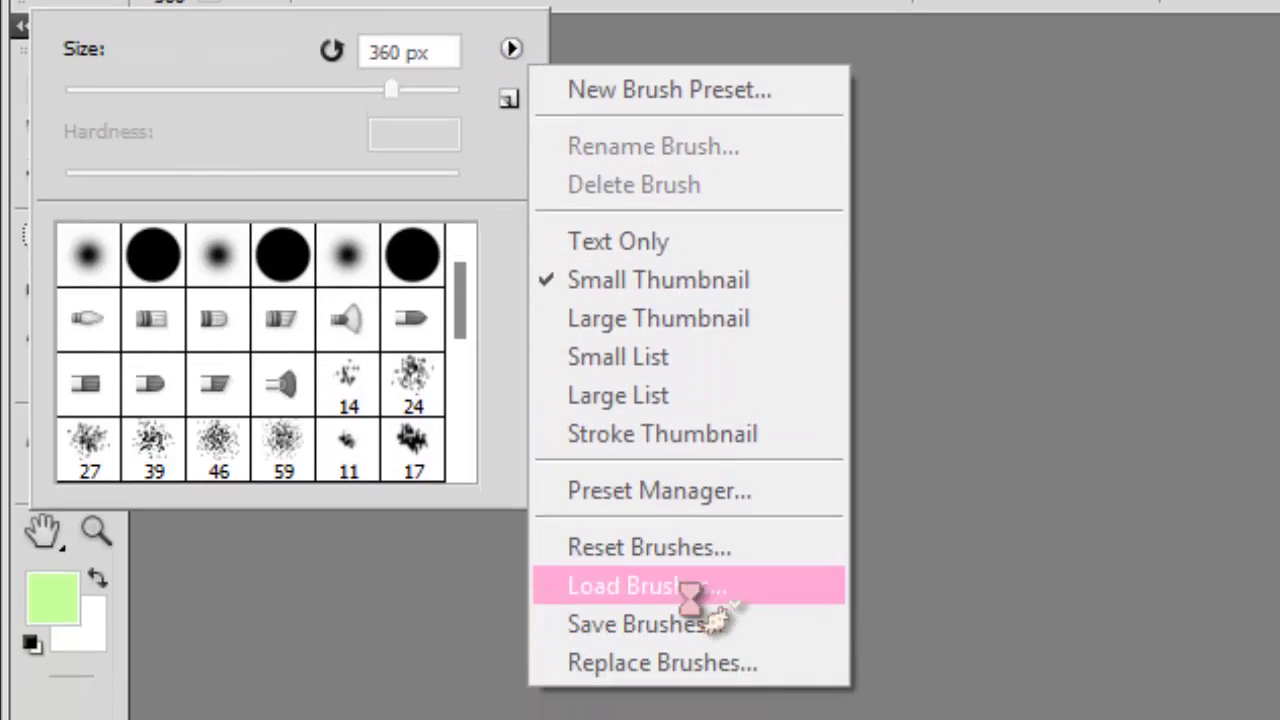
left_click(688, 596)
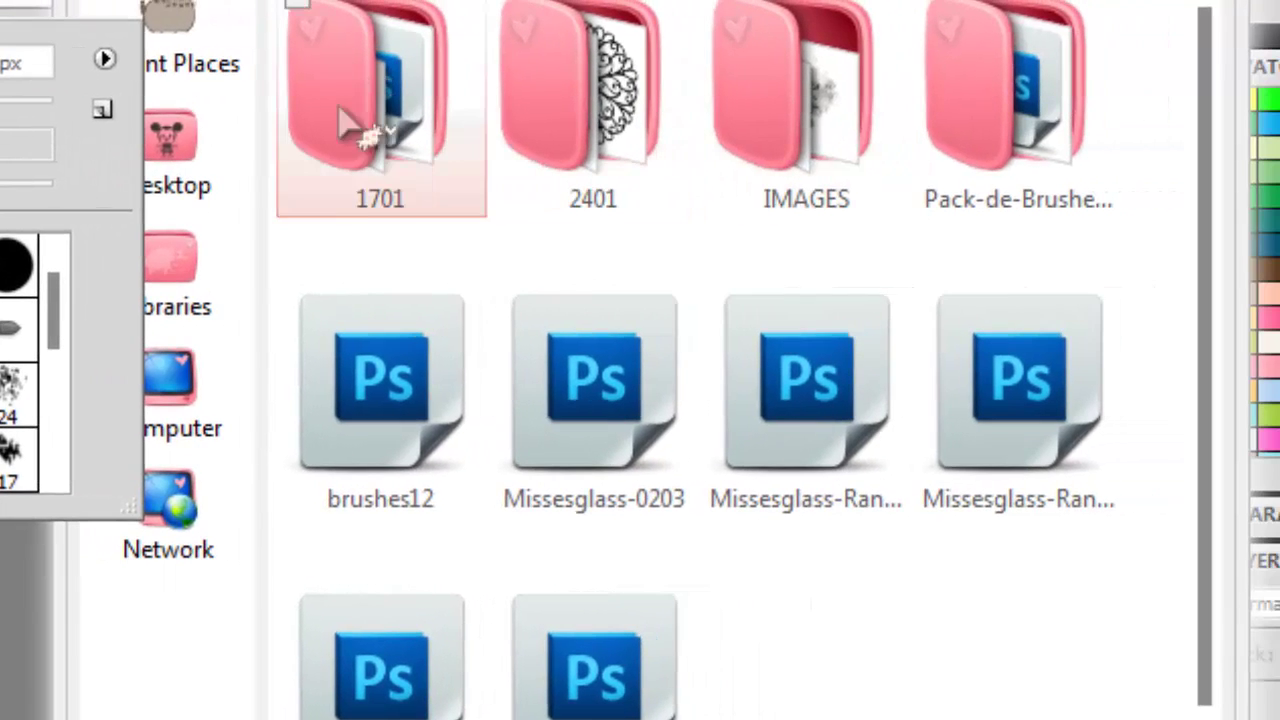
left_click(430, 462)
left_click(533, 464)
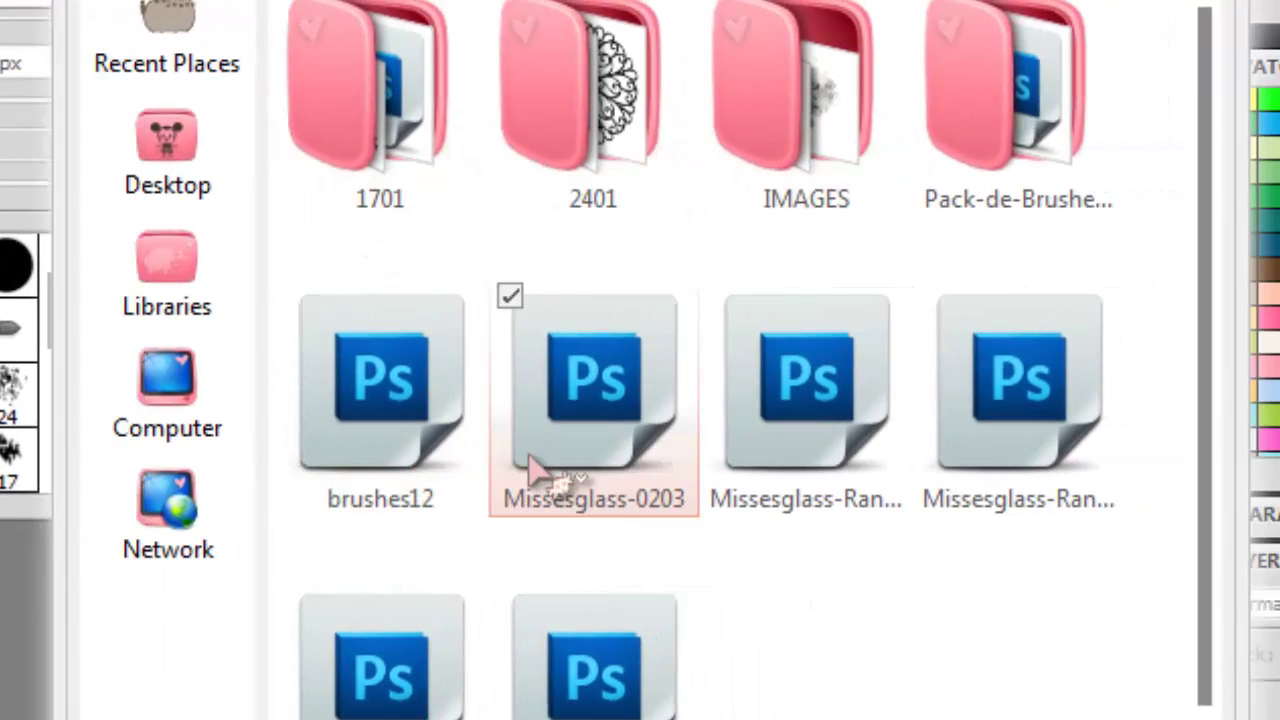
left_click(414, 457)
left_click(650, 460)
left_click(891, 457)
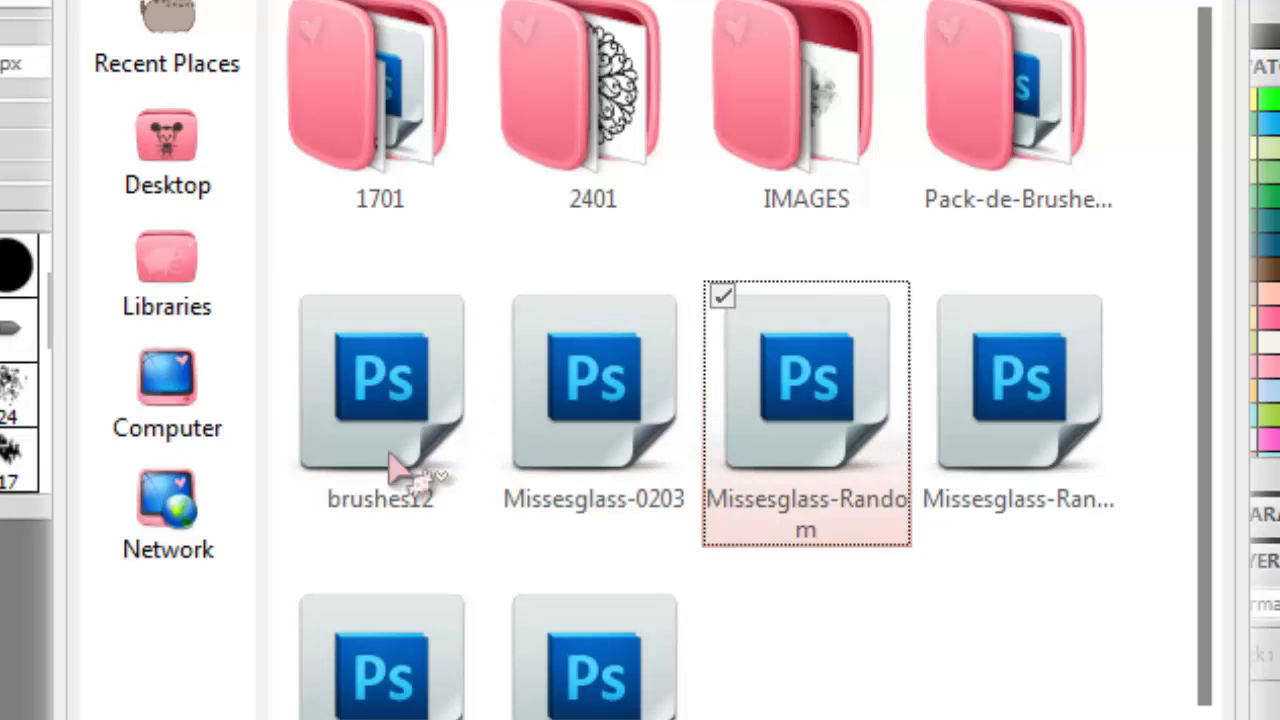
left_click(390, 468)
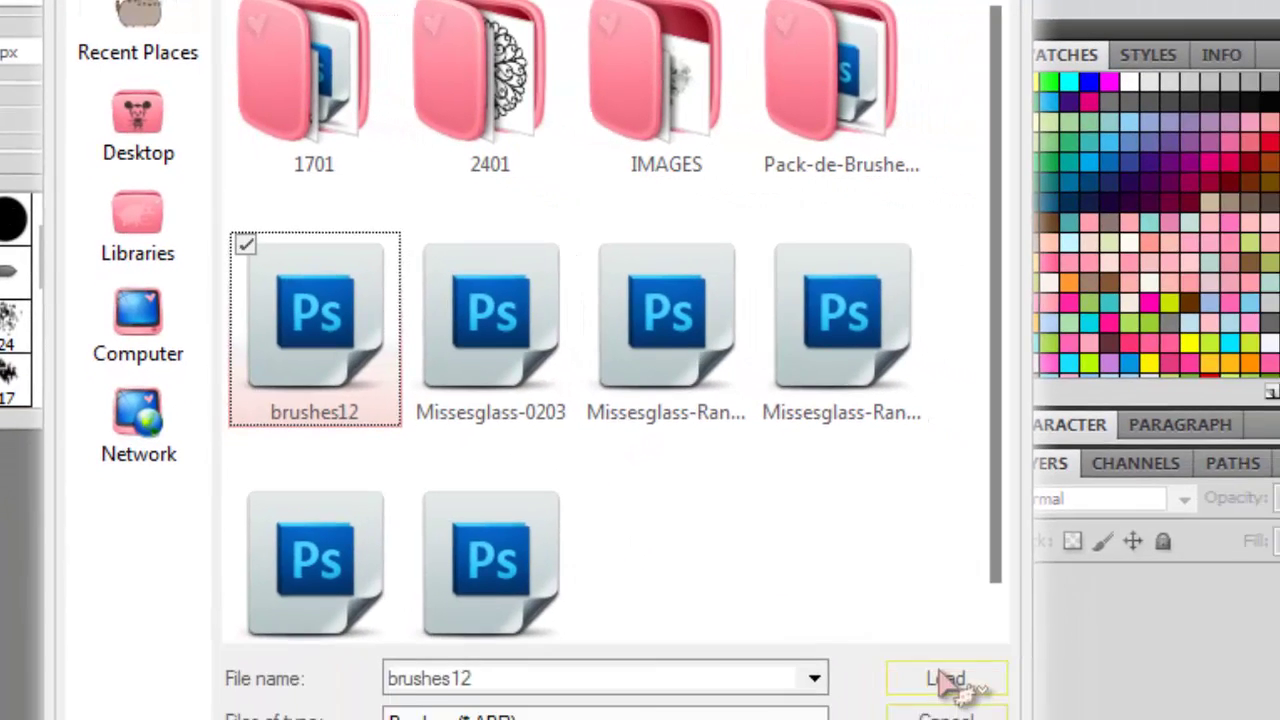
left_click(943, 679)
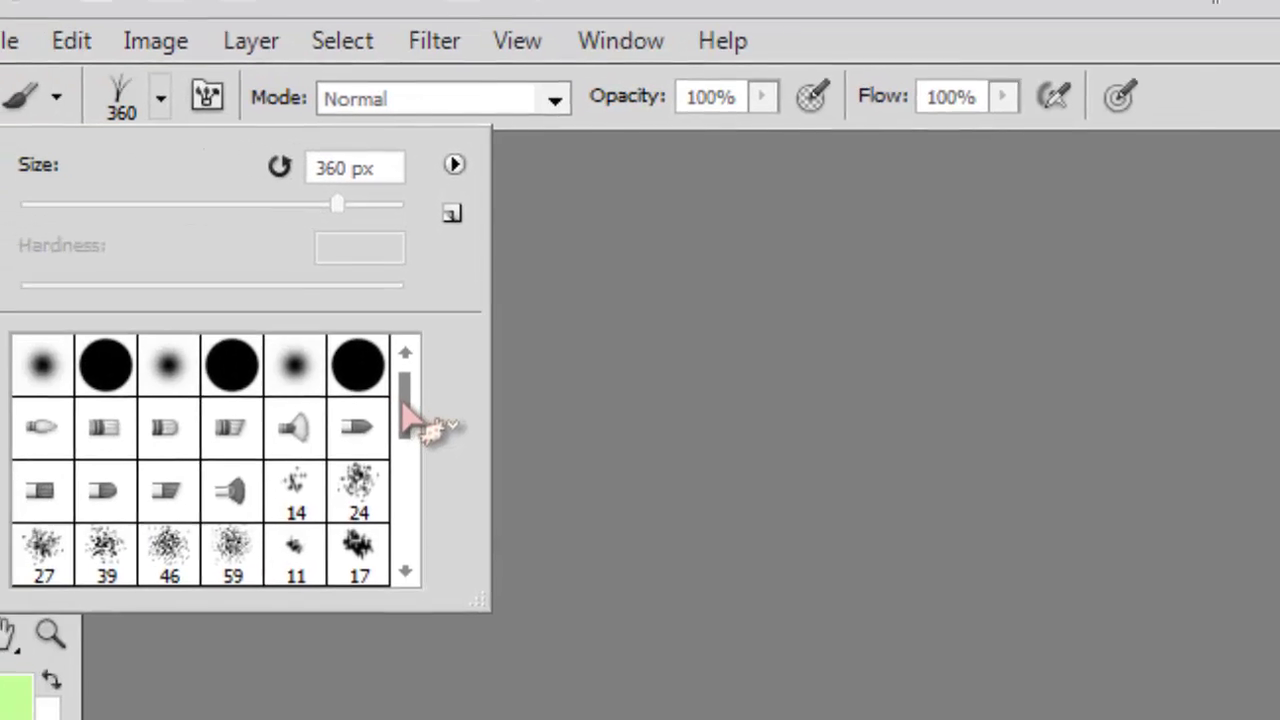
left_click_drag(43, 247, 35, 364)
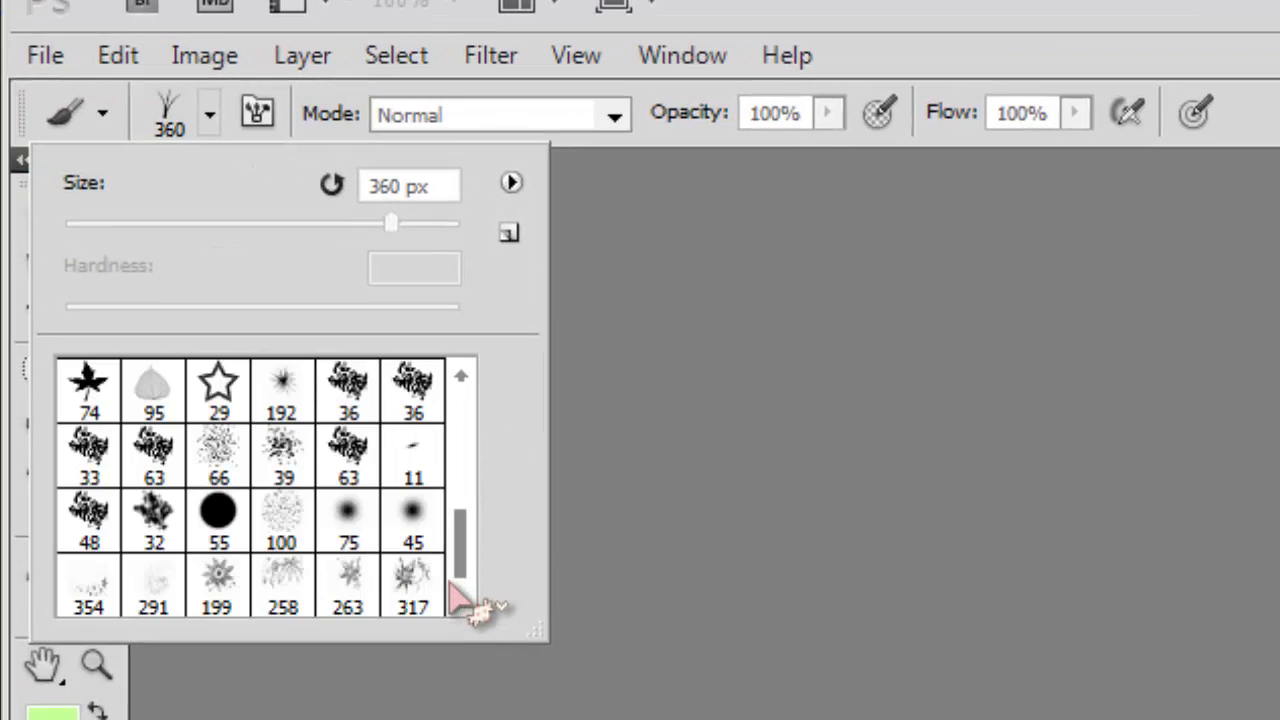
mouse_move(450, 563)
left_mouse_down()
mouse_move(448, 483)
mouse_move(480, 406)
mouse_move(500, 400)
left_mouse_up()
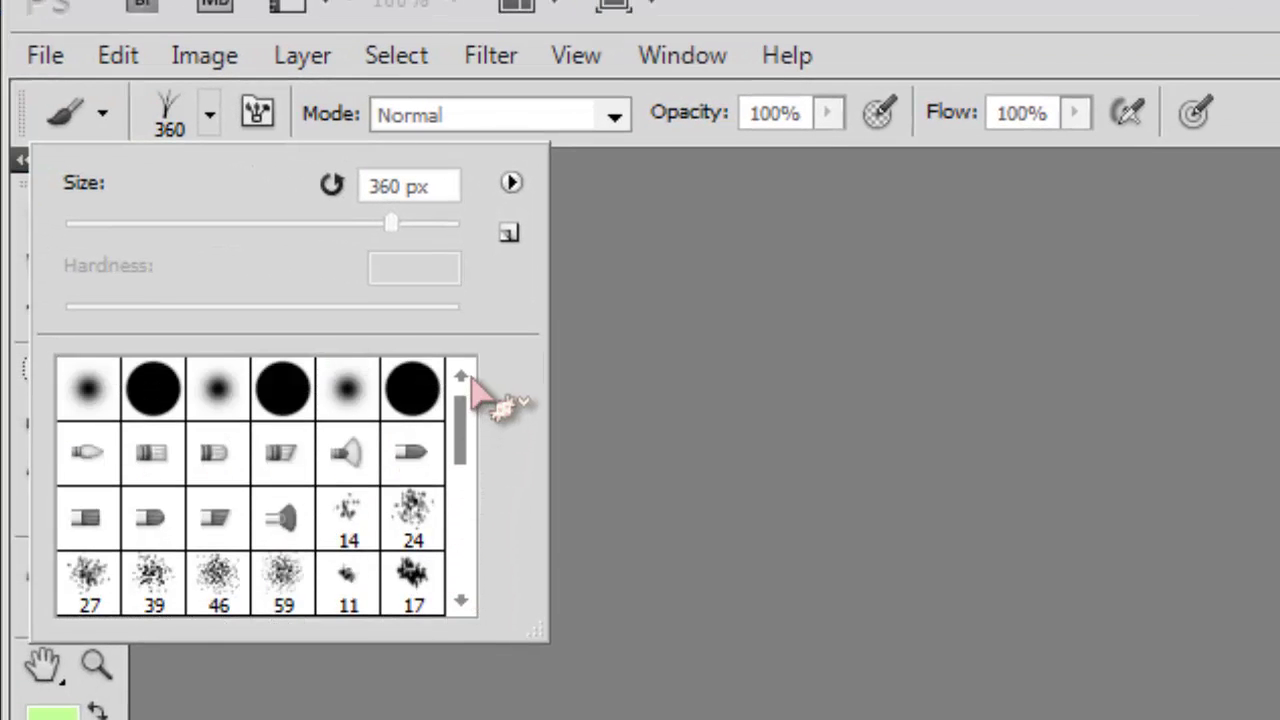
left_click(207, 112)
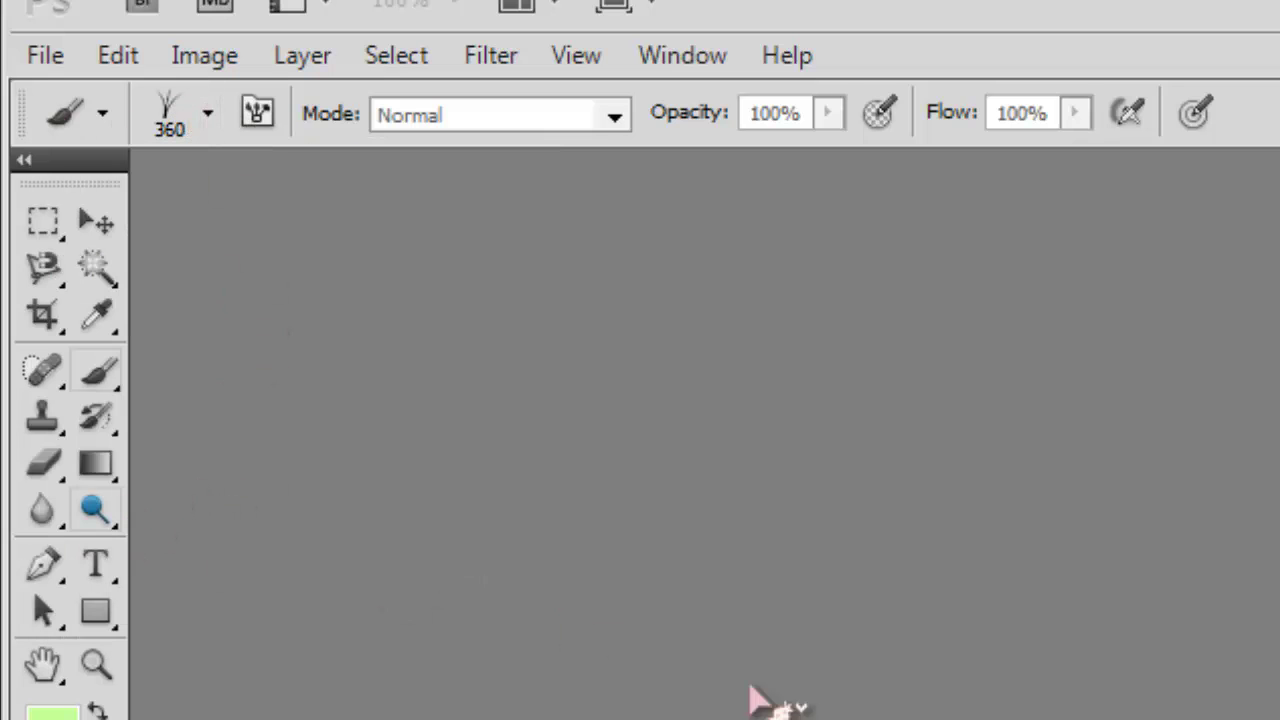
Step: Create a new blank white RGB document and convert its Background into a regular layer
left_click(45, 55)
left_click(245, 5)
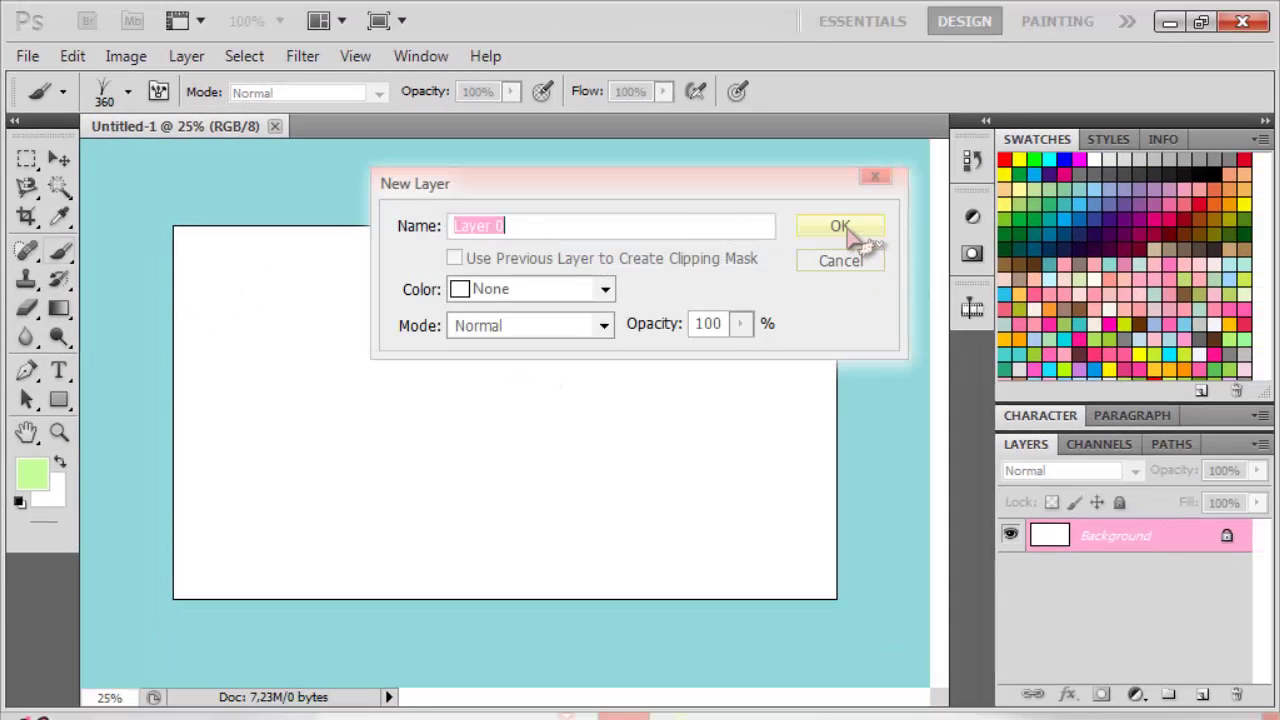
left_click(846, 226)
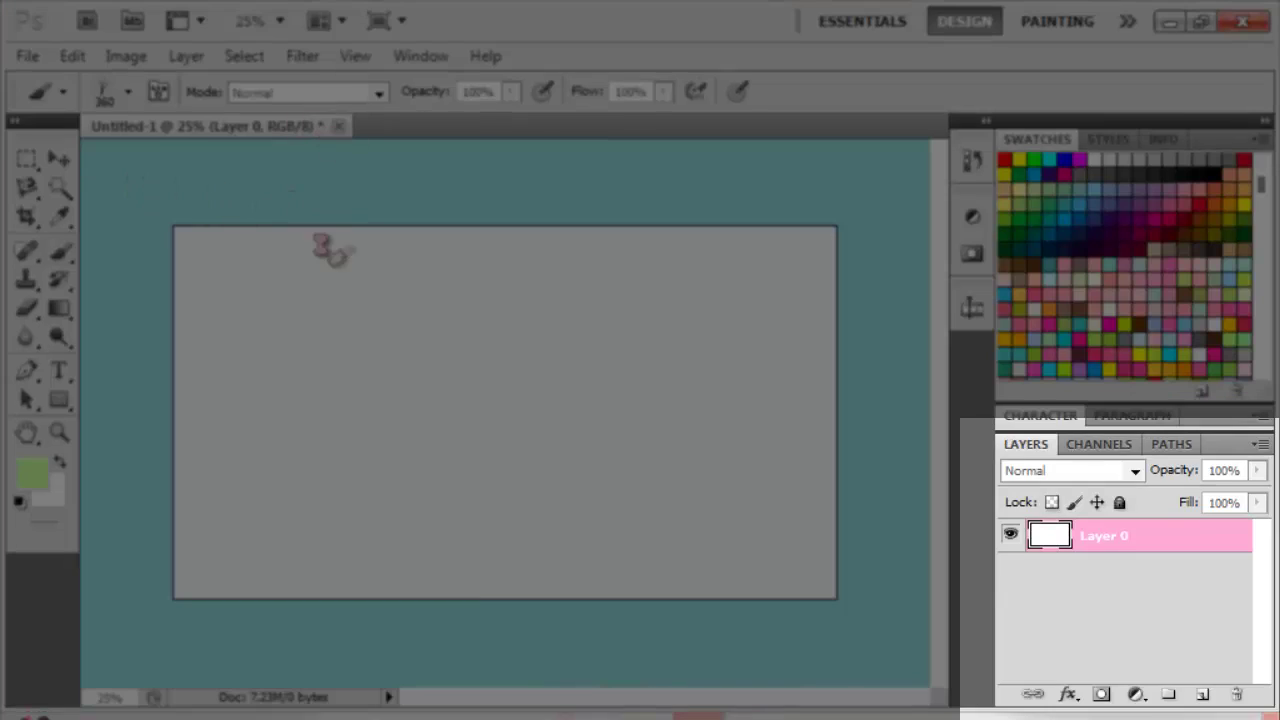
Step: Turn on Pattern Overlay in the layer style of Layer 0 and show the available patterns
key("h")
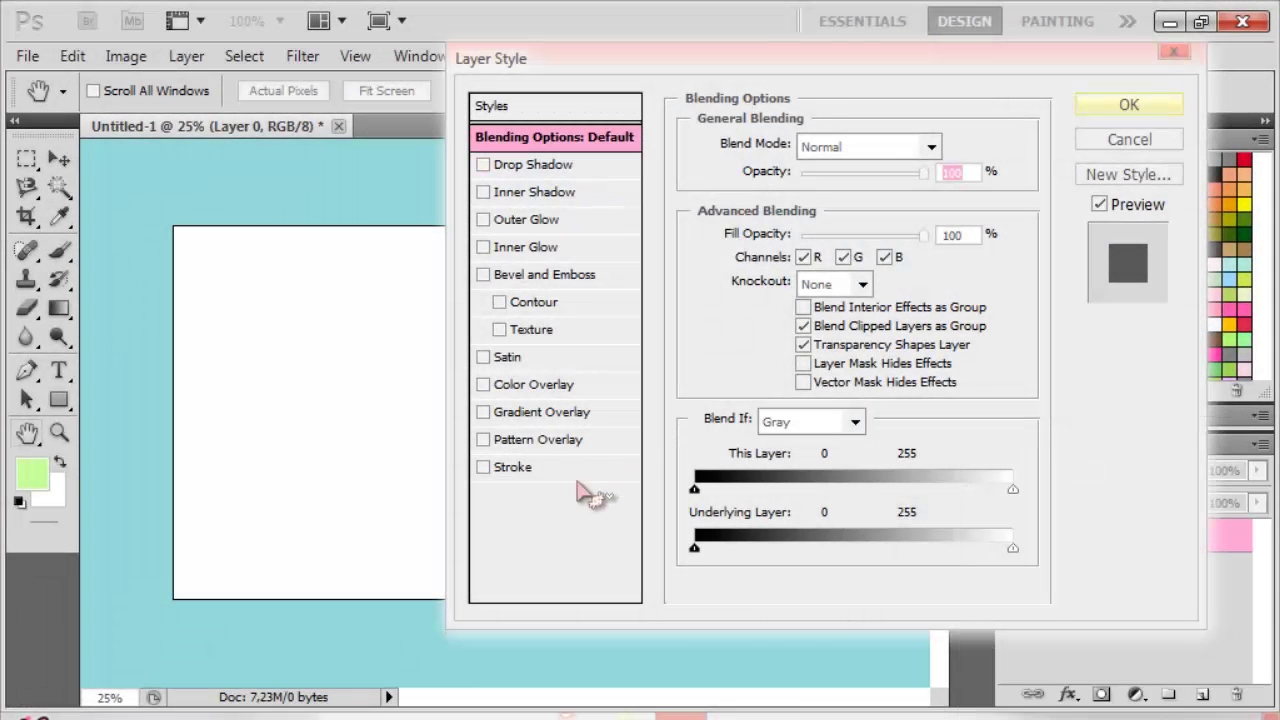
left_click(555, 445)
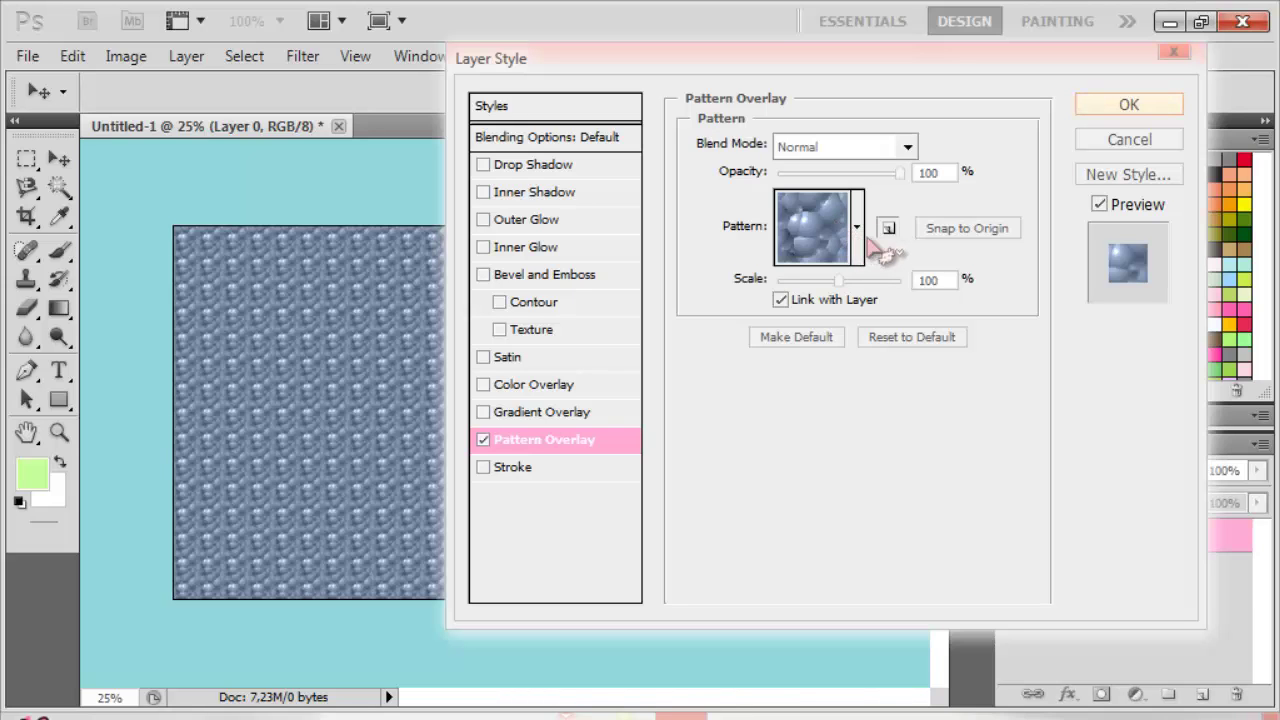
left_click(860, 238)
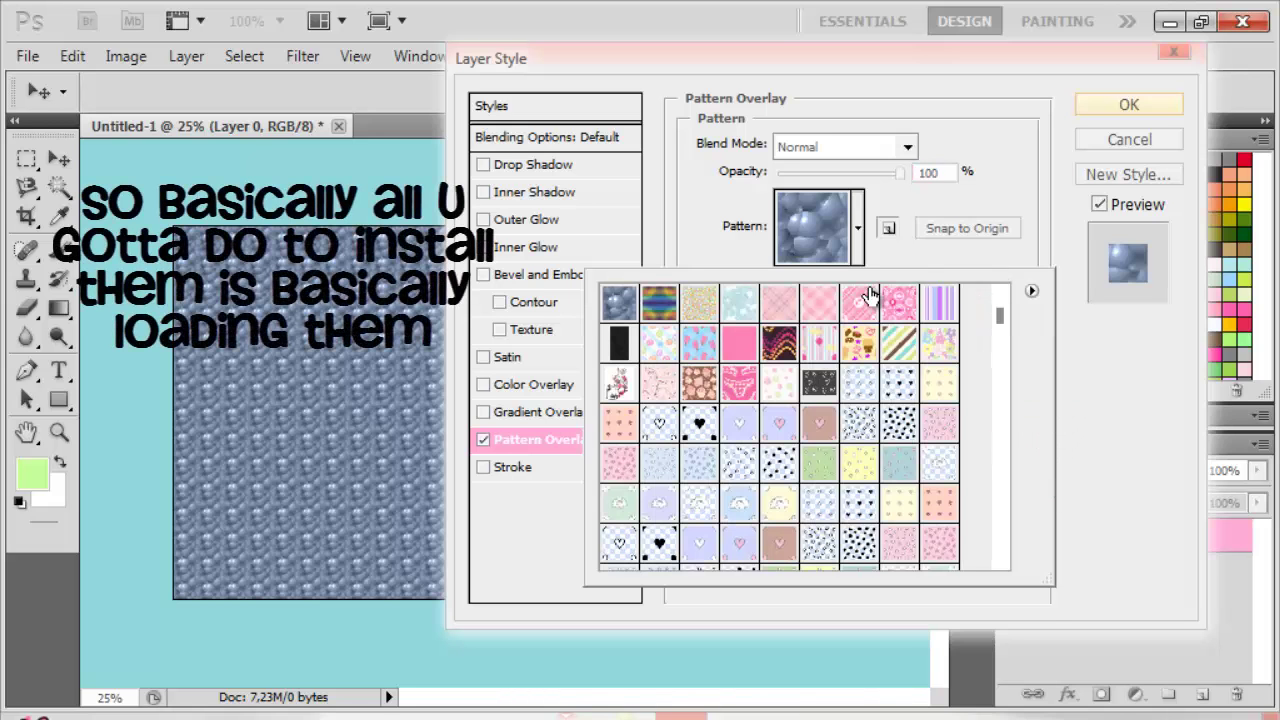
Step: Open the Load Patterns file chooser at the Patterns folder and close it without loading a file
left_click(1032, 291)
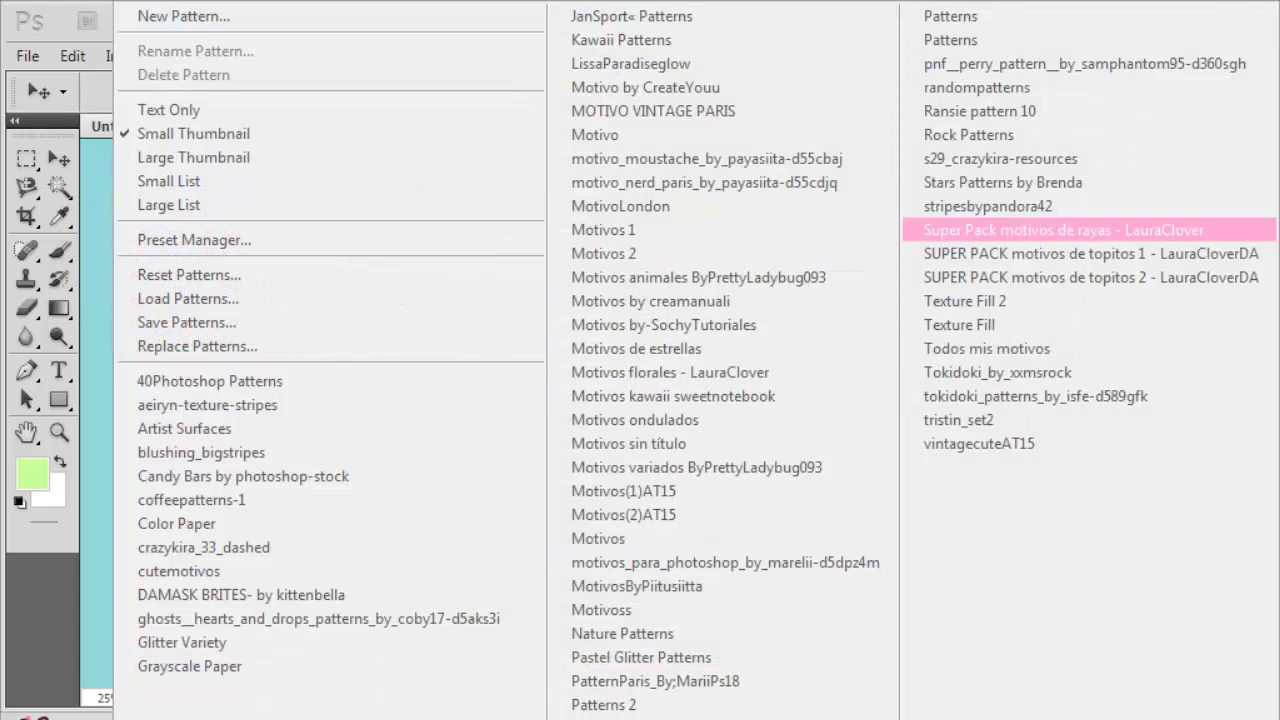
left_click(190, 300)
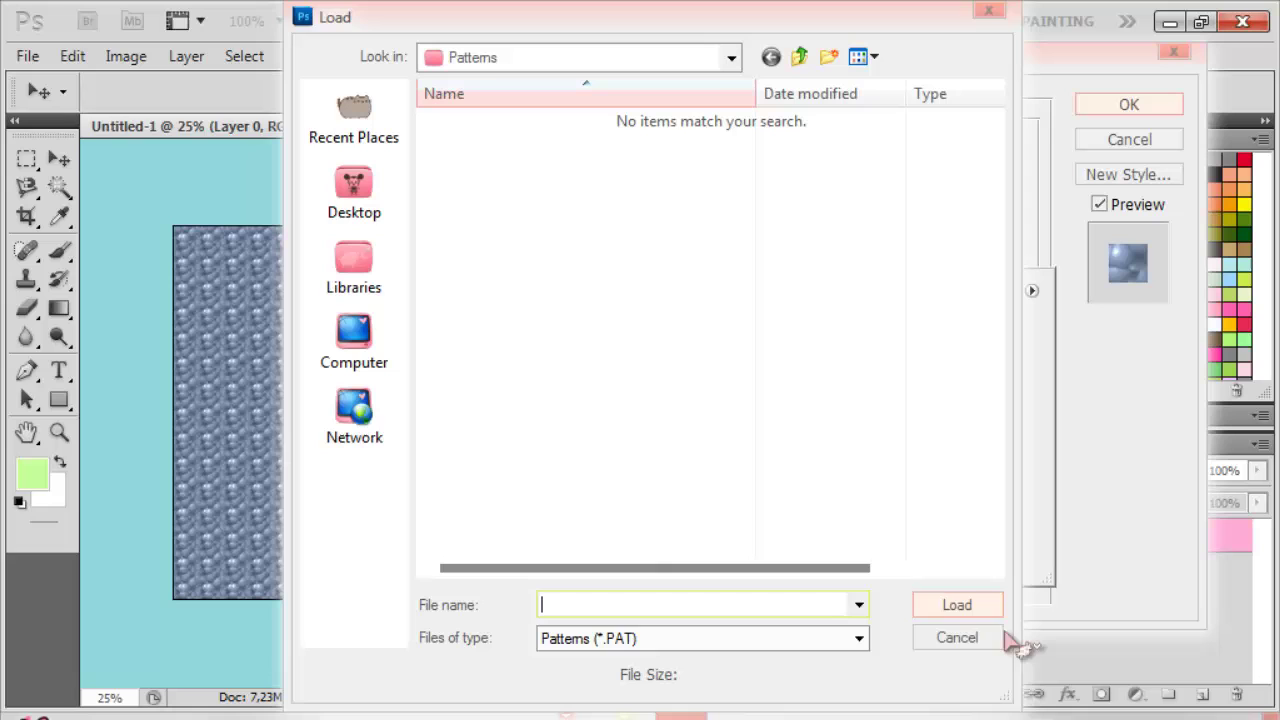
left_click(972, 643)
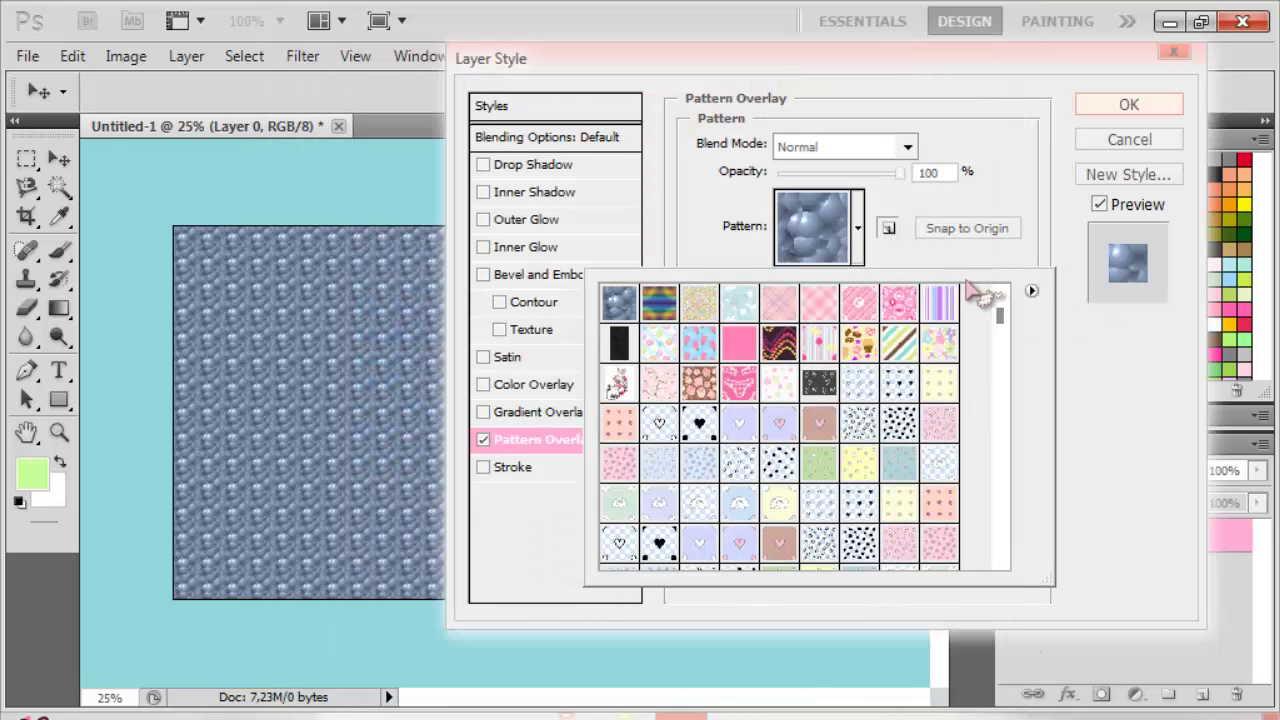
Step: Turn off the Pattern Overlay and discard the layer style changes for Layer 0
left_click(867, 252)
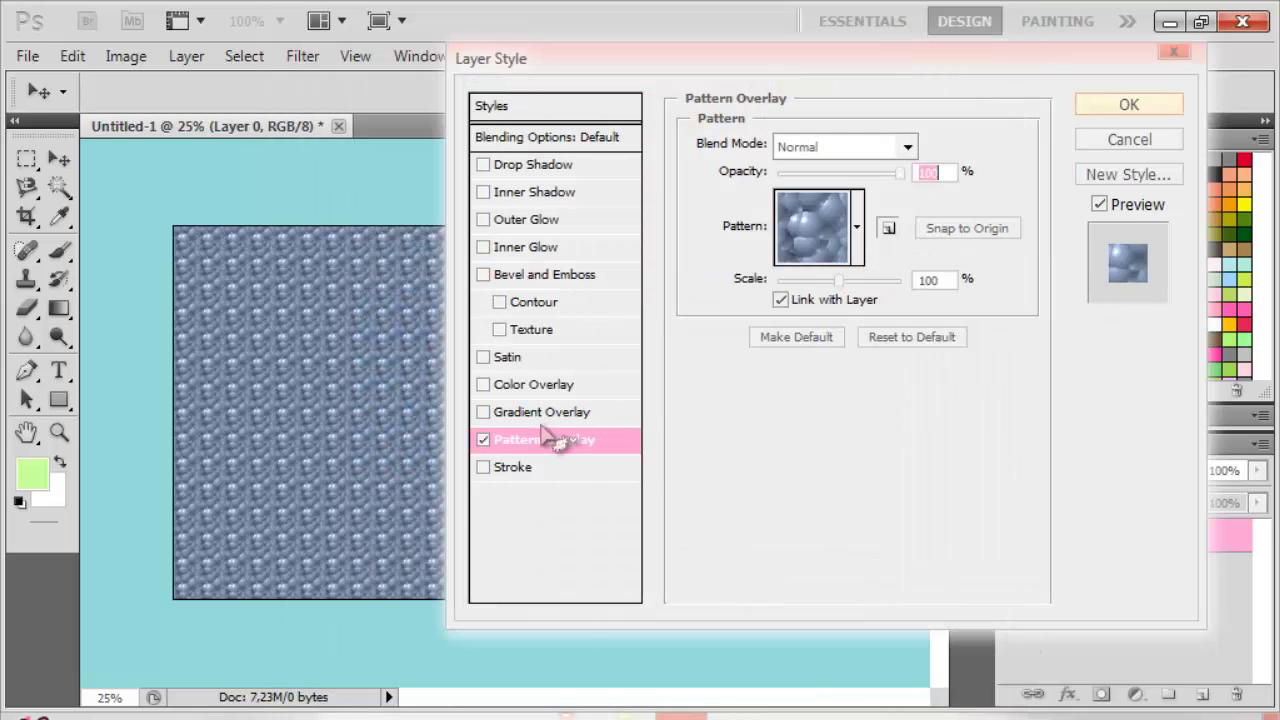
left_click(485, 441)
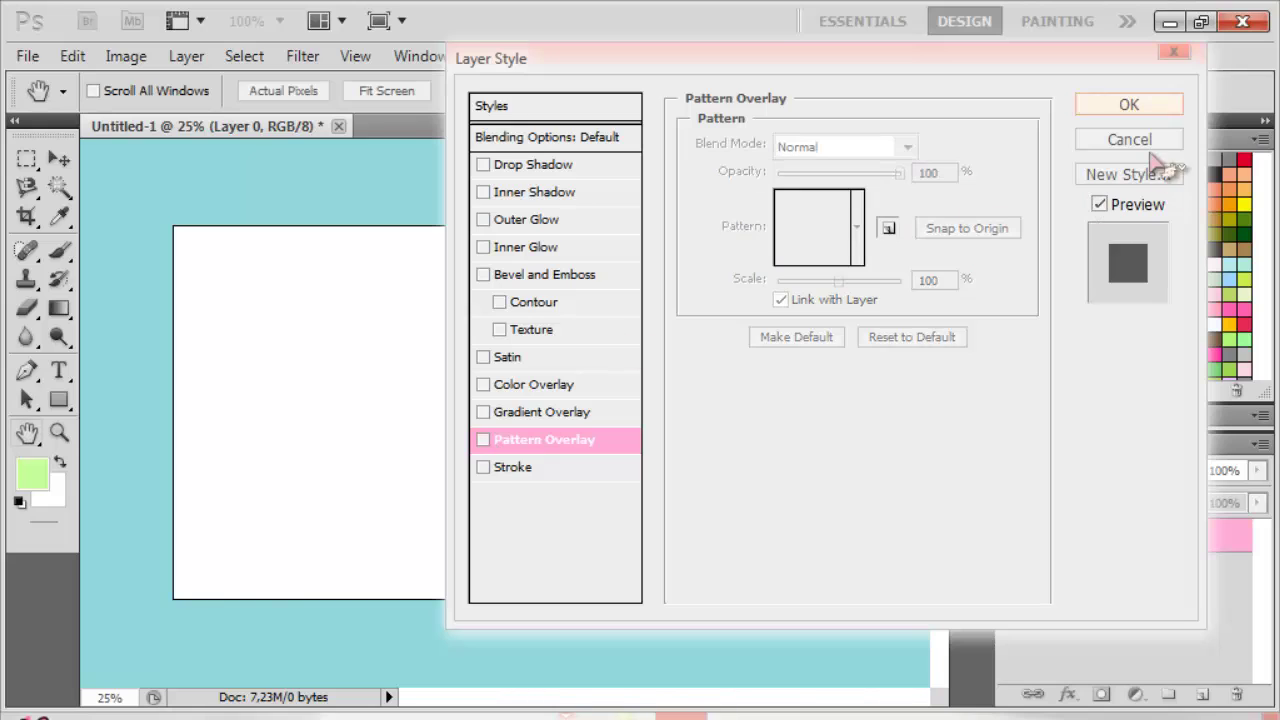
left_click(1135, 140)
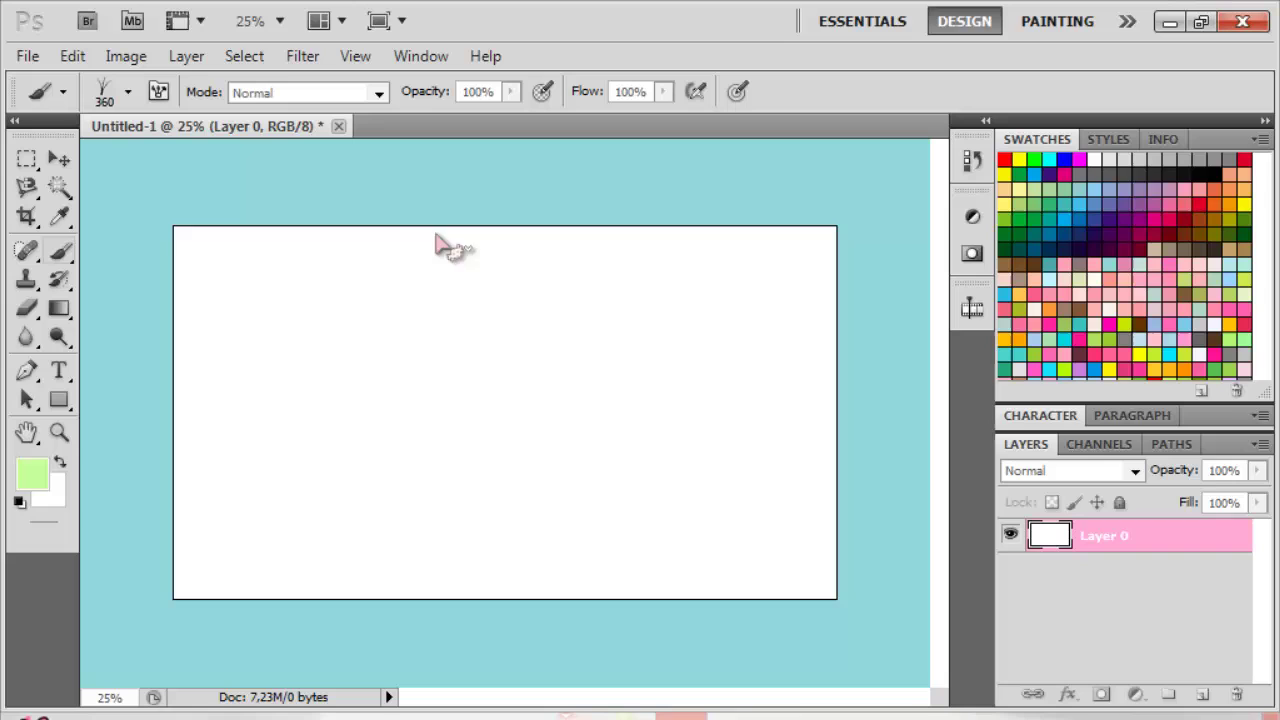
Step: Set the area surrounding the canvas to a custom light pink color
right_click(386, 226)
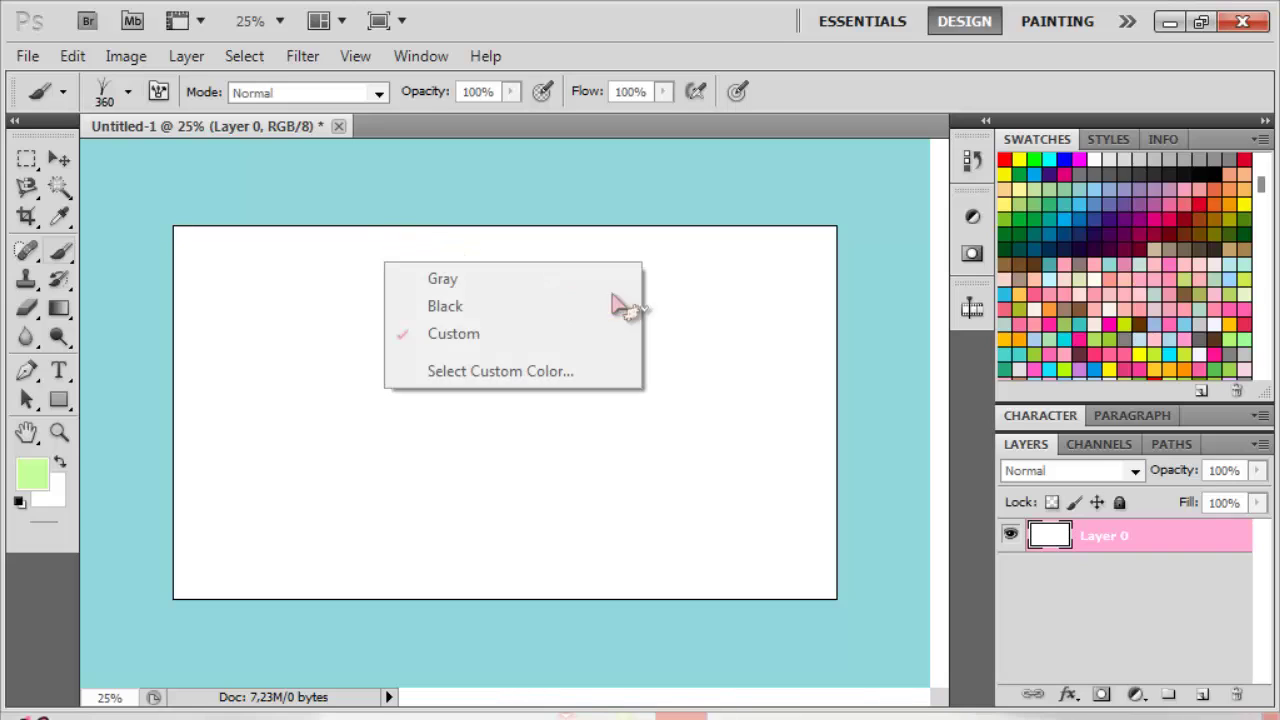
left_click(528, 372)
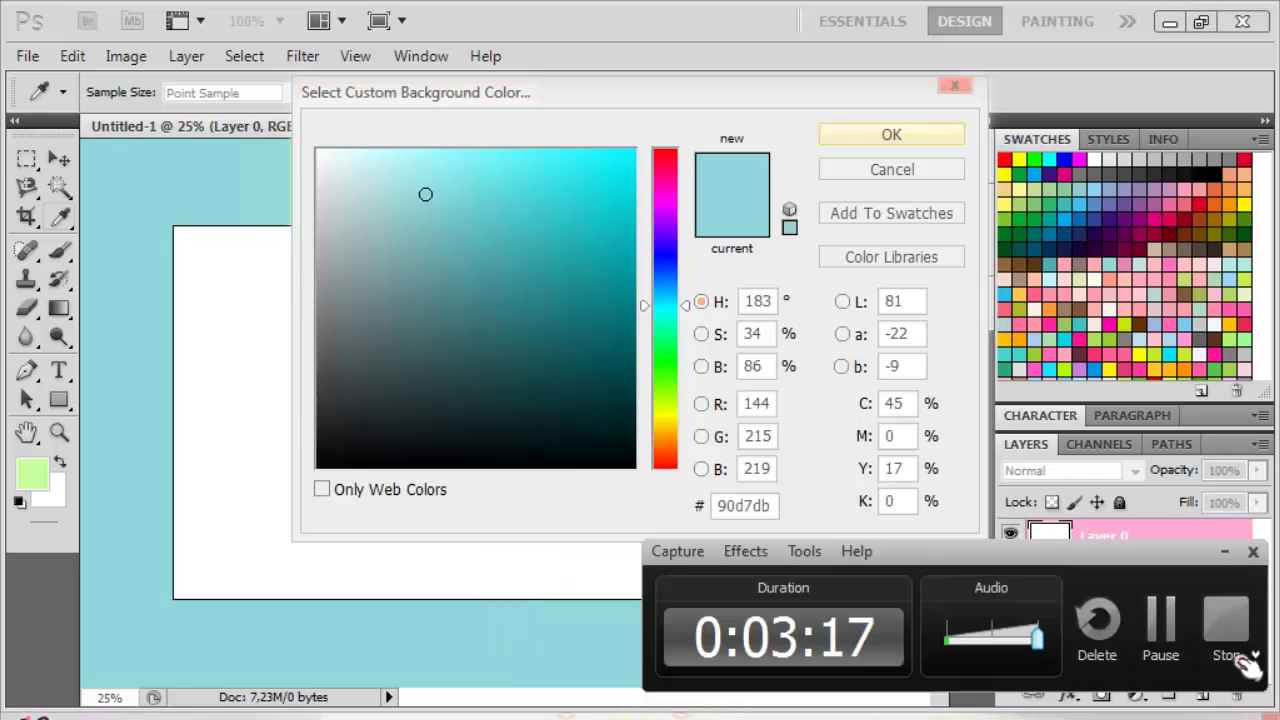
left_click(1155, 614)
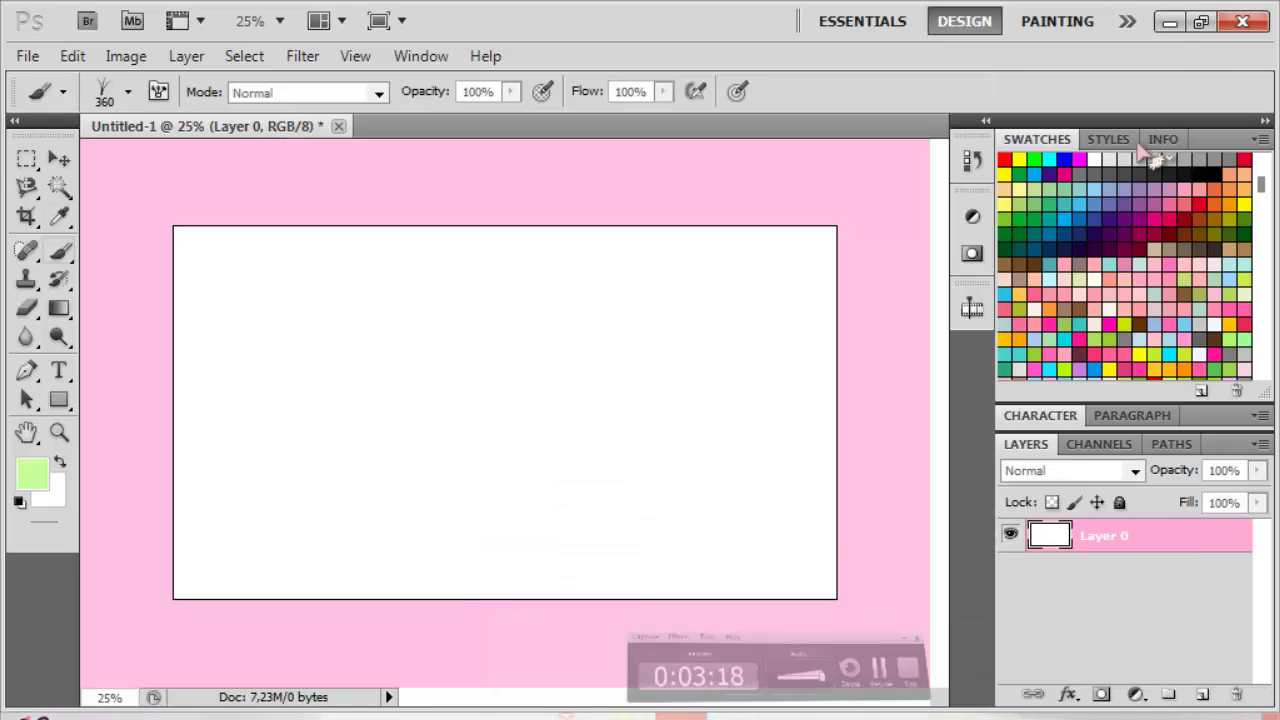
Step: Minimize the Photoshop window to the desktop and stop the screen recording
left_click(1168, 24)
left_click_drag(656, 146, 968, 655)
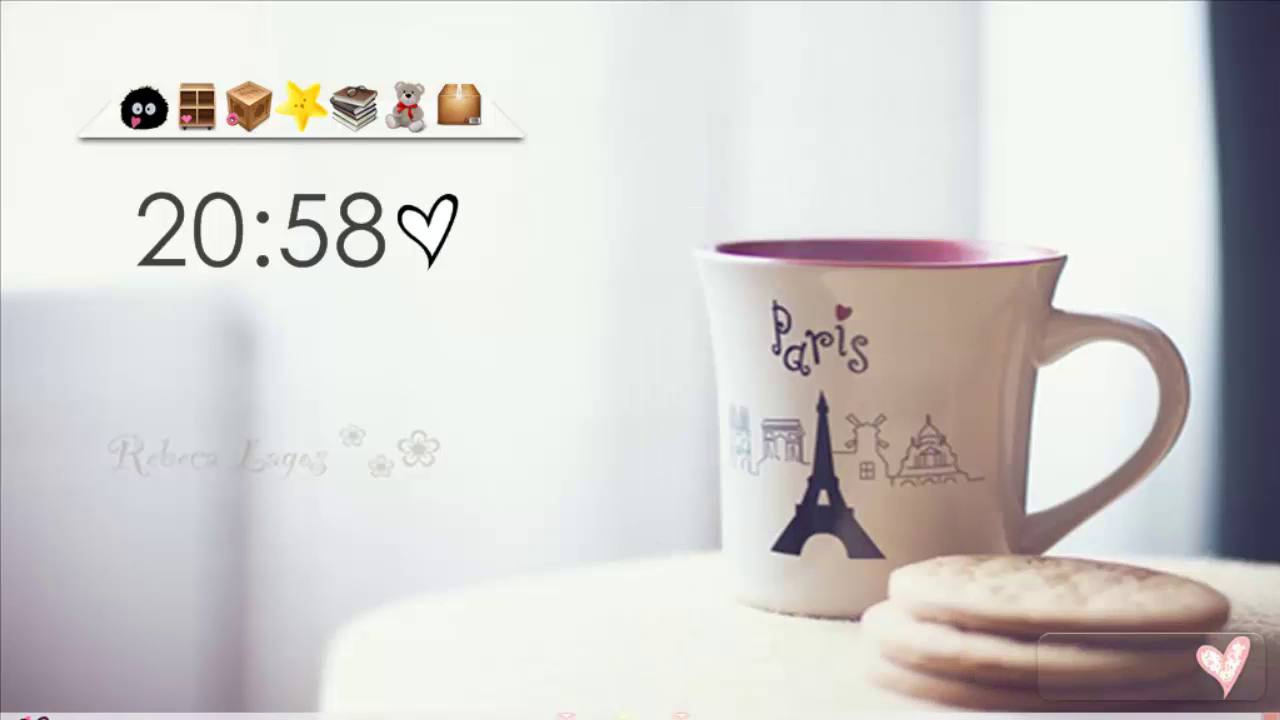
mouse_move(1200, 642)
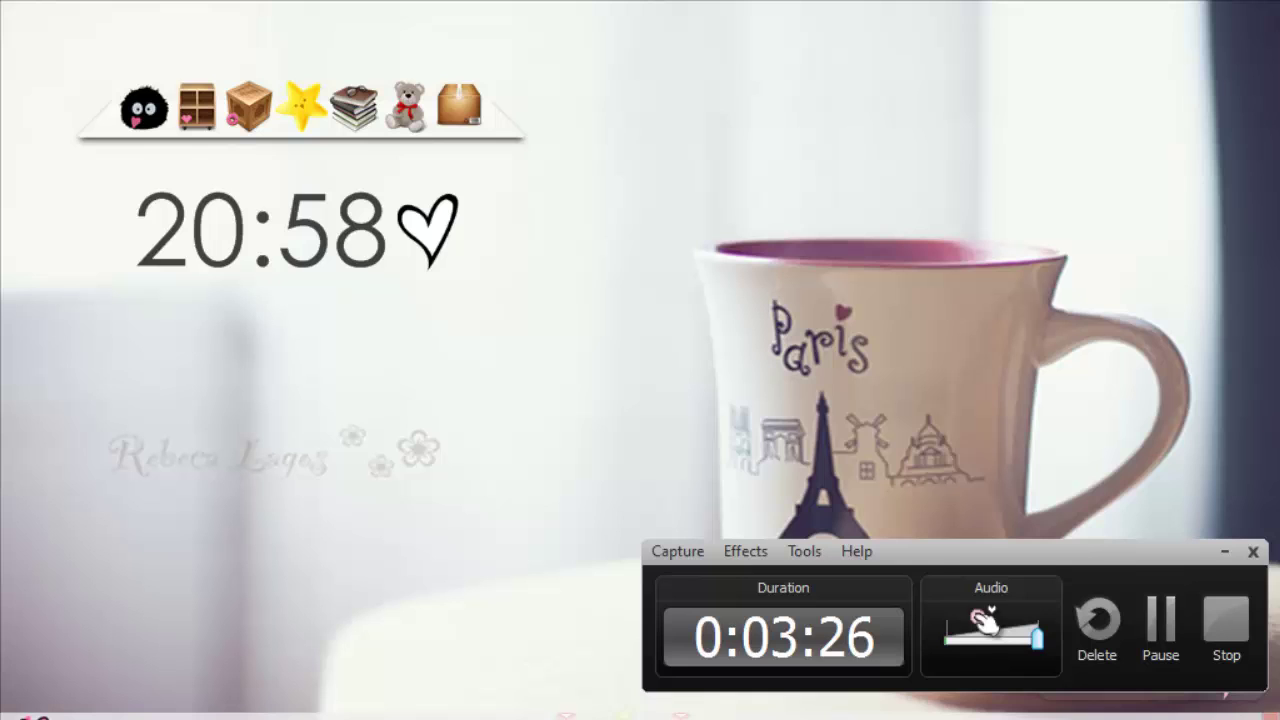
left_click(1215, 638)
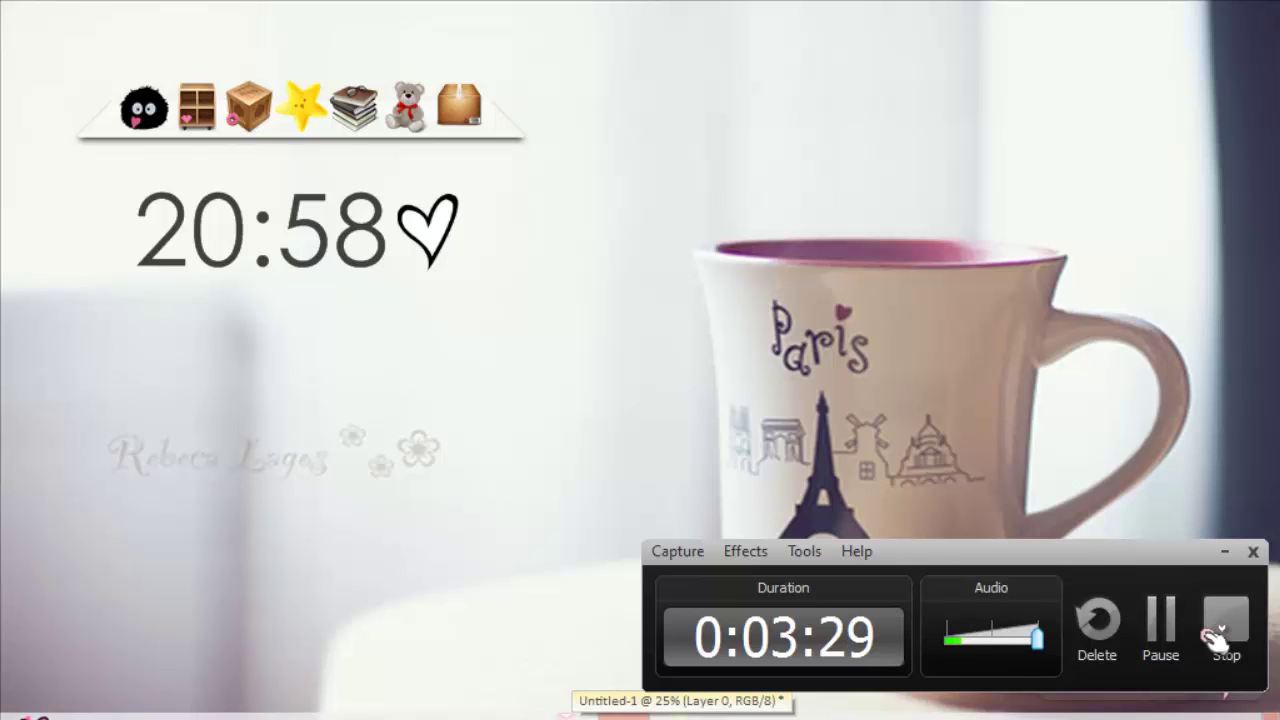